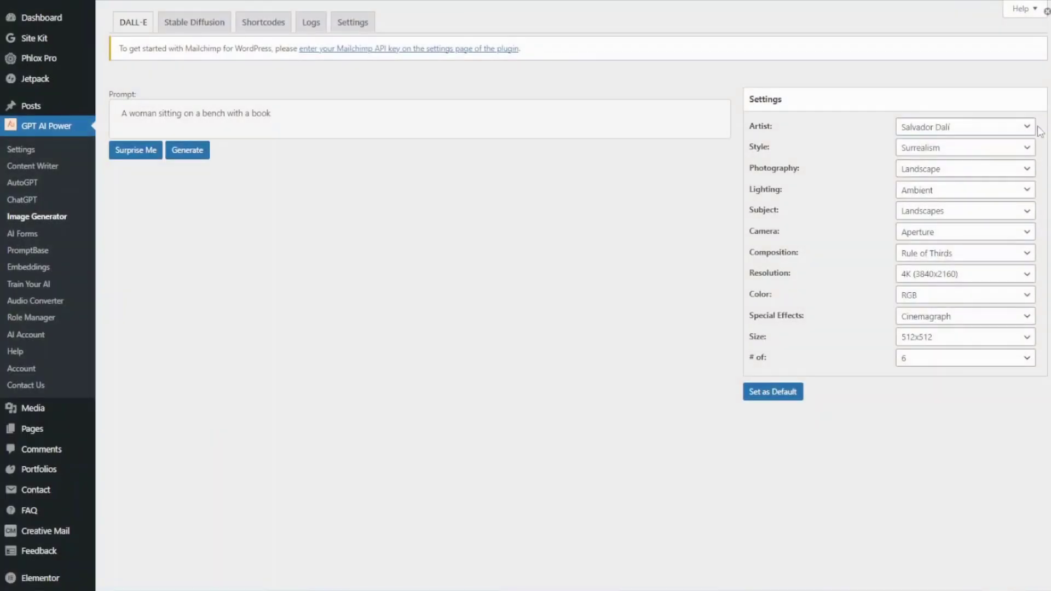
# Step: Change the DALL-E artist from Salvador Dalí to Rembrandt
pyautogui.click(1032, 130)
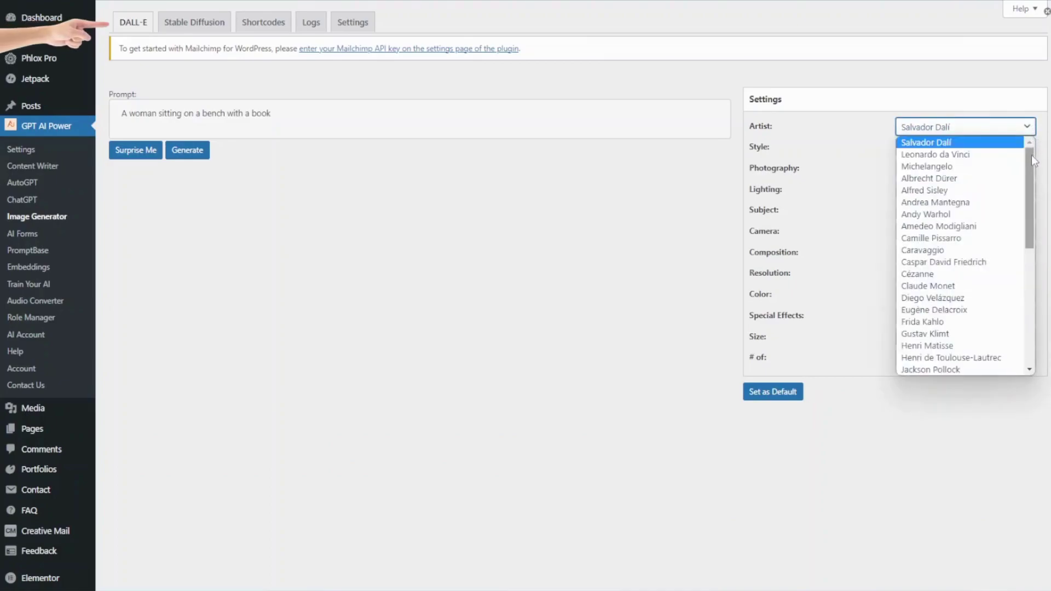
pyautogui.click(1028, 131)
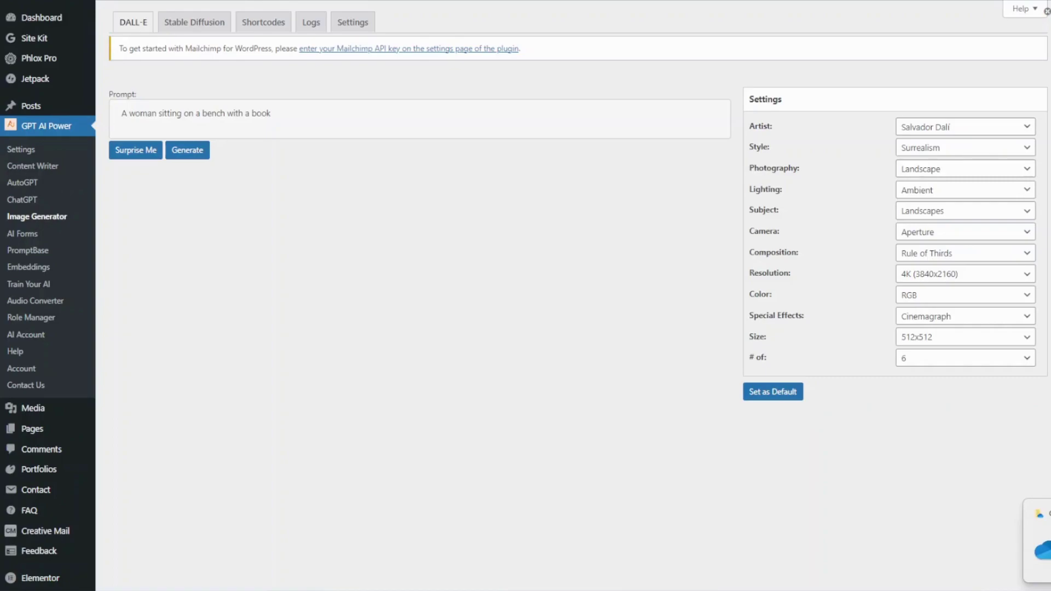
pyautogui.click(1028, 127)
pyautogui.moveTo(1031, 161); pyautogui.dragTo(1014, 282)
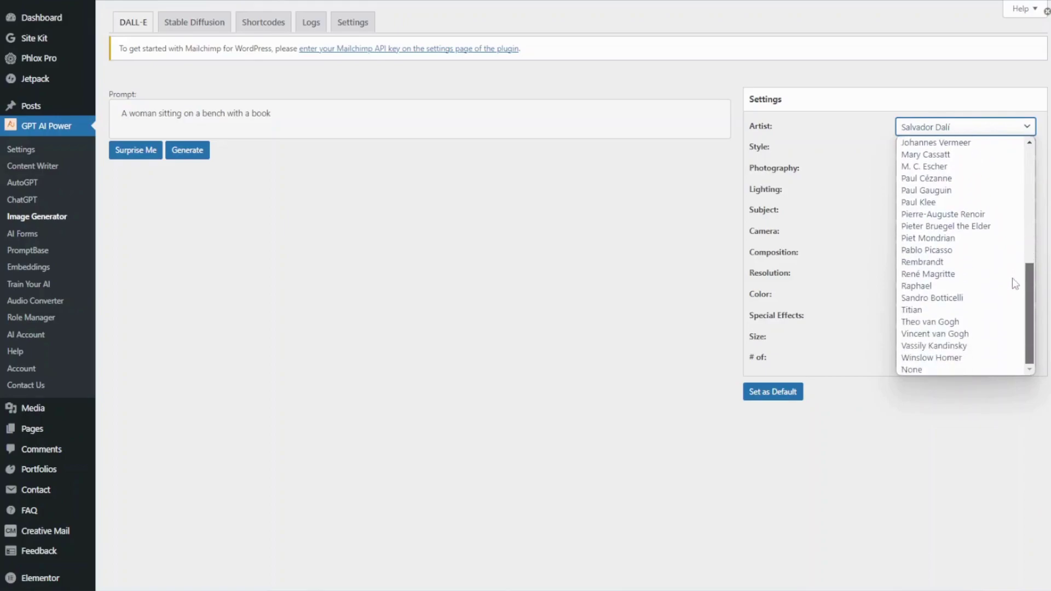
pyautogui.click(950, 265)
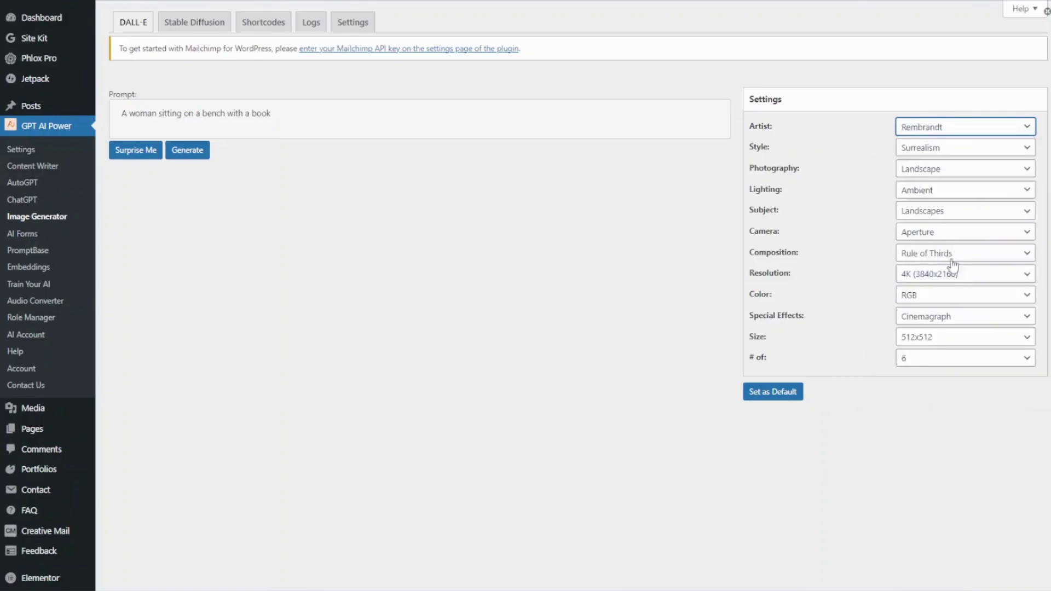
# Step: Review the style options, leaving Surrealism selected
pyautogui.click(1027, 148)
pyautogui.click(1028, 147)
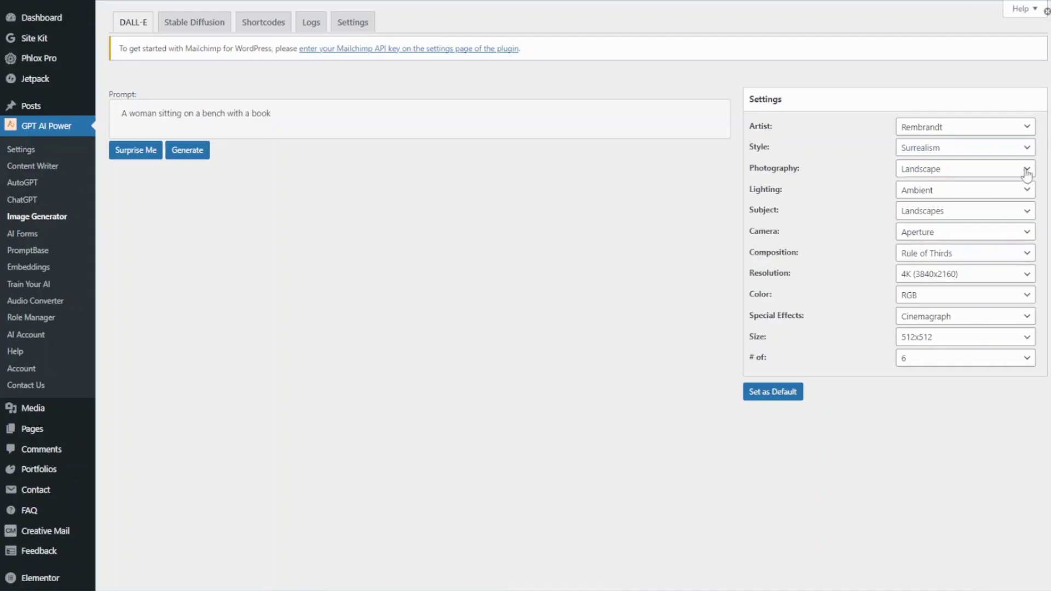
pyautogui.click(1028, 147)
pyautogui.moveTo(1029, 167)
pyautogui.mouseDown()
pyautogui.moveTo(1029, 329)
pyautogui.moveTo(1032, 157)
pyautogui.mouseUp()
pyautogui.click(1032, 153)
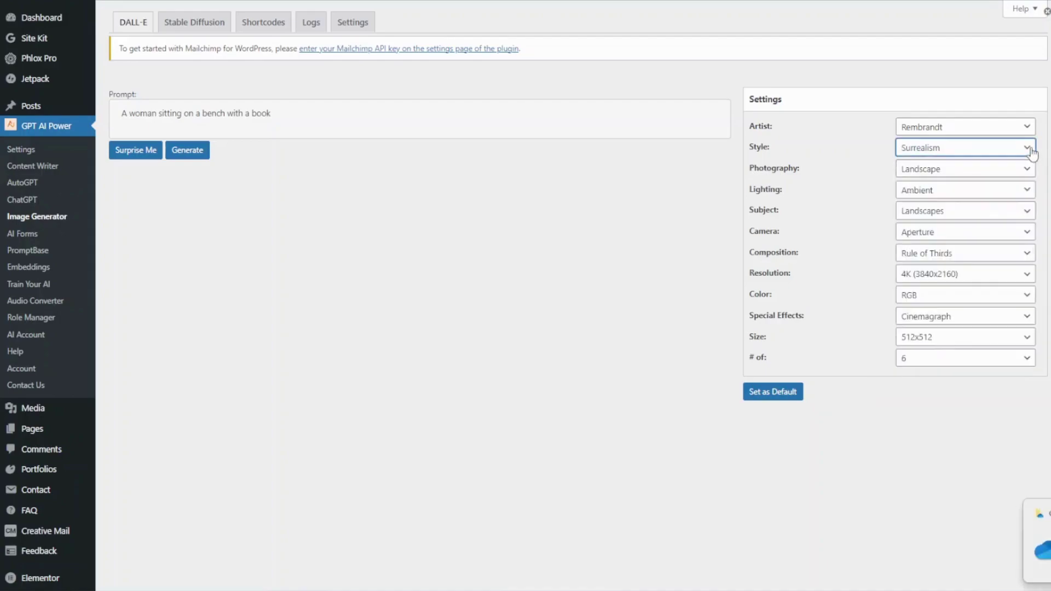
# Step: Set photography to Nature and scroll through the lighting options
pyautogui.click(1028, 171)
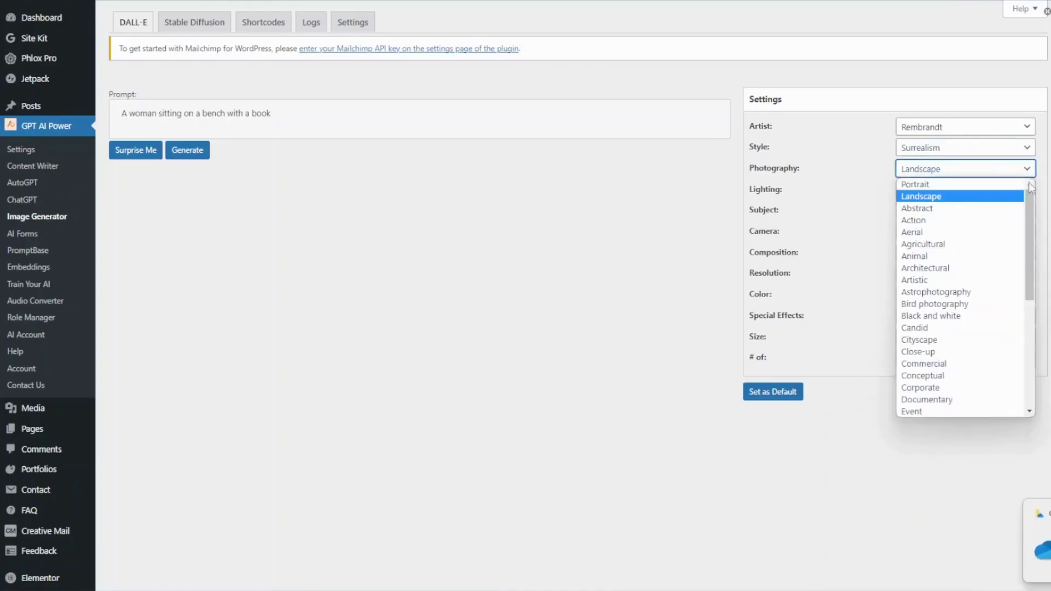
pyautogui.moveTo(1031, 187); pyautogui.dragTo(1027, 320)
pyautogui.click(977, 305)
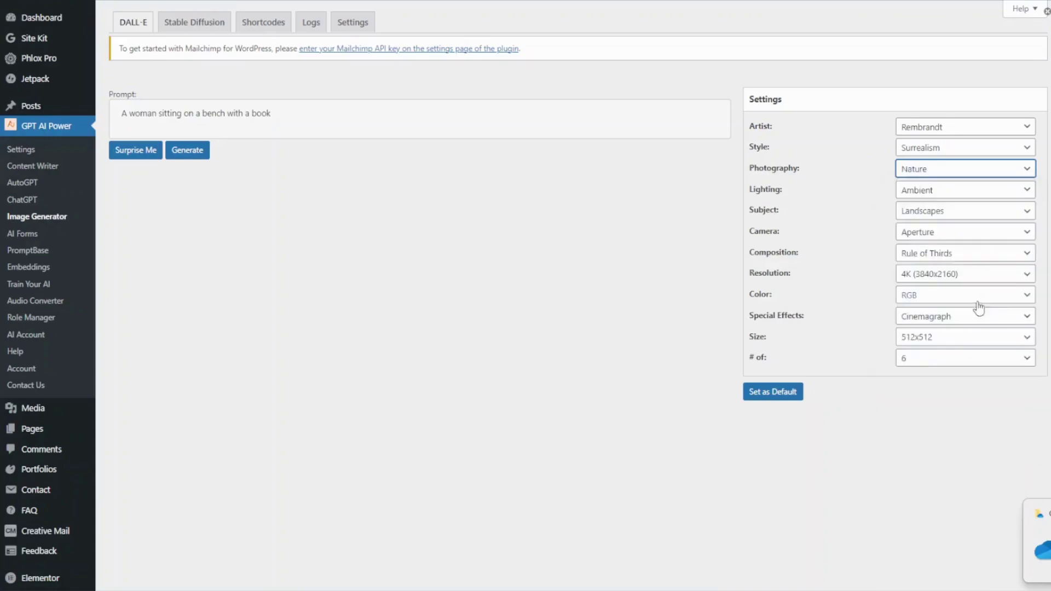
pyautogui.click(1034, 190)
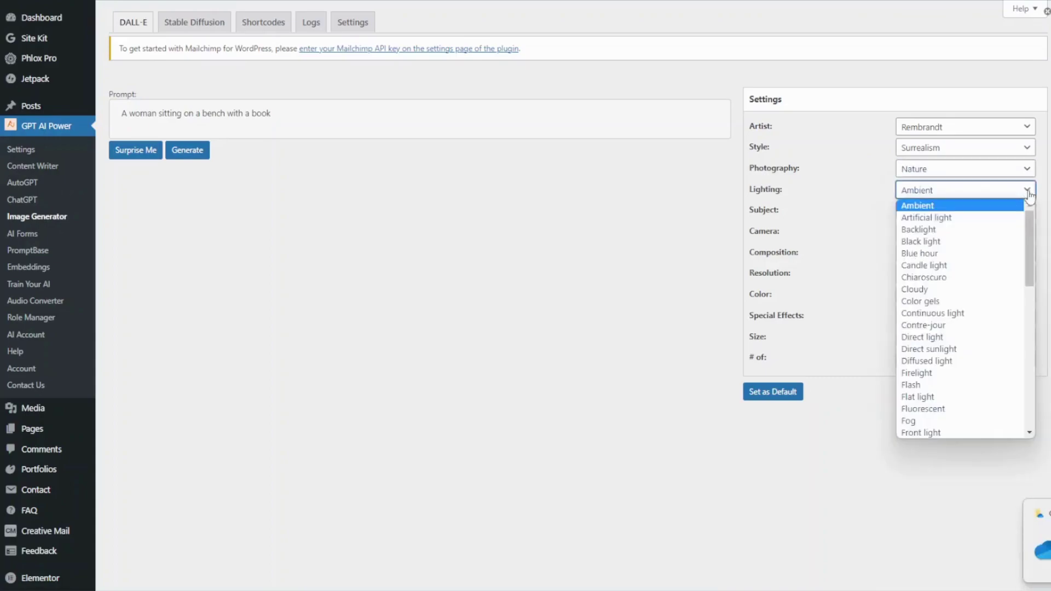
pyautogui.moveTo(1032, 221); pyautogui.dragTo(1034, 362)
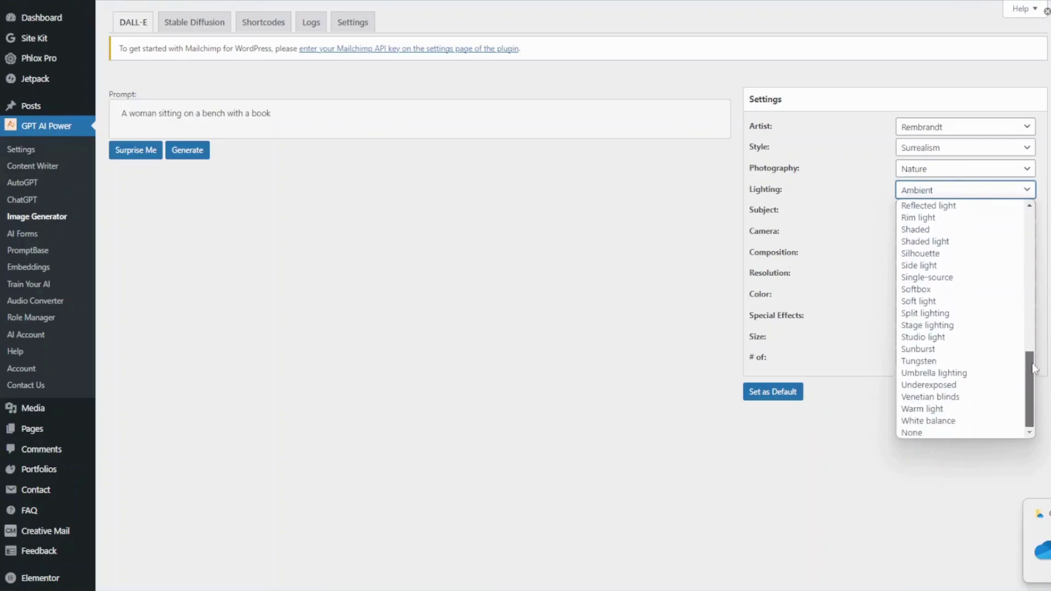
# Step: Pick Warm light lighting, Nature subject and Quality camera setting
pyautogui.click(1000, 410)
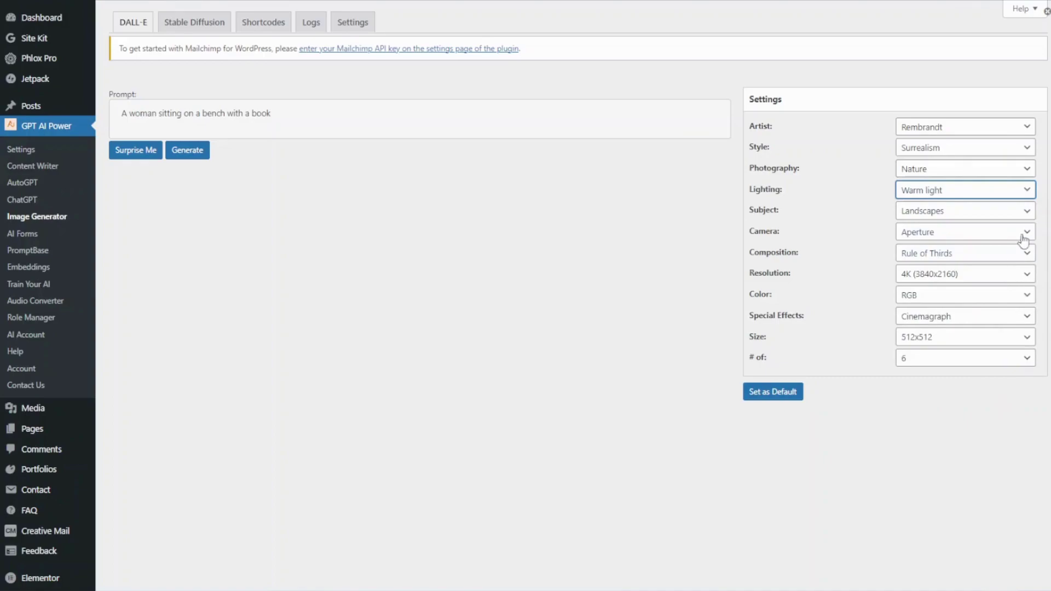
pyautogui.click(1025, 213)
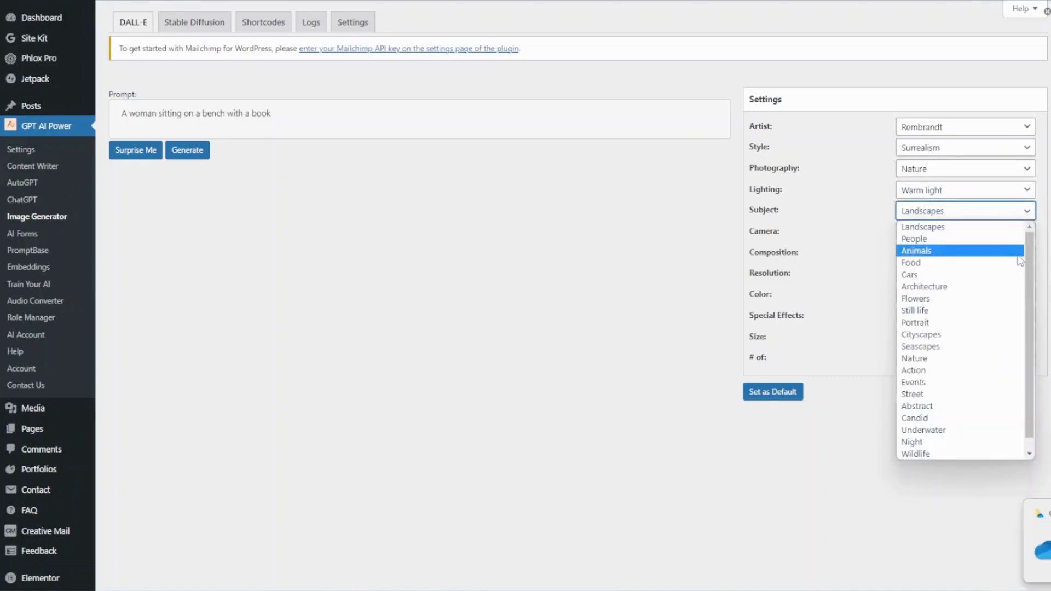
pyautogui.click(1008, 360)
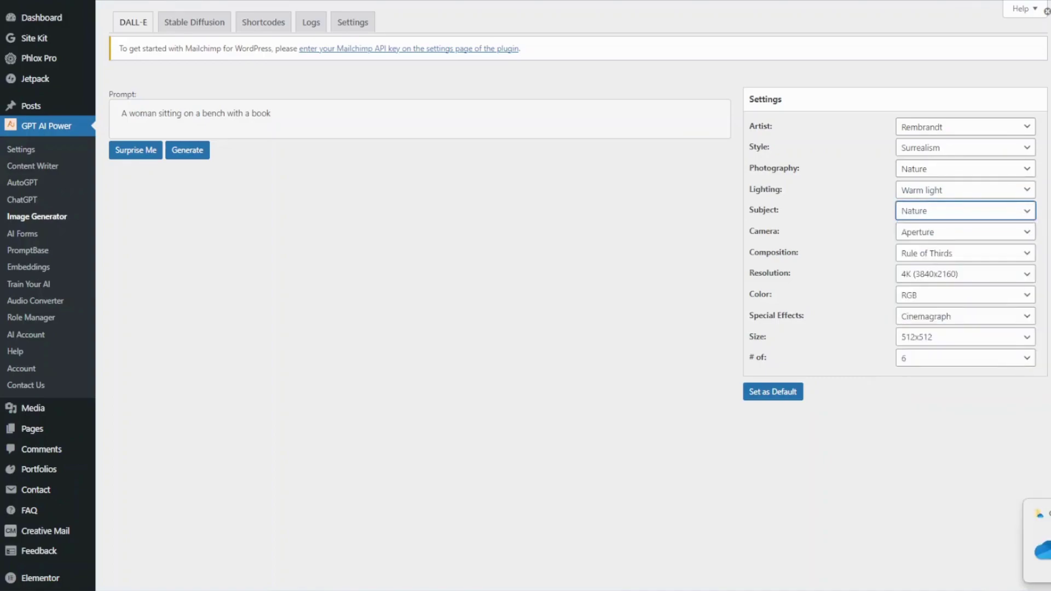
pyautogui.click(1027, 232)
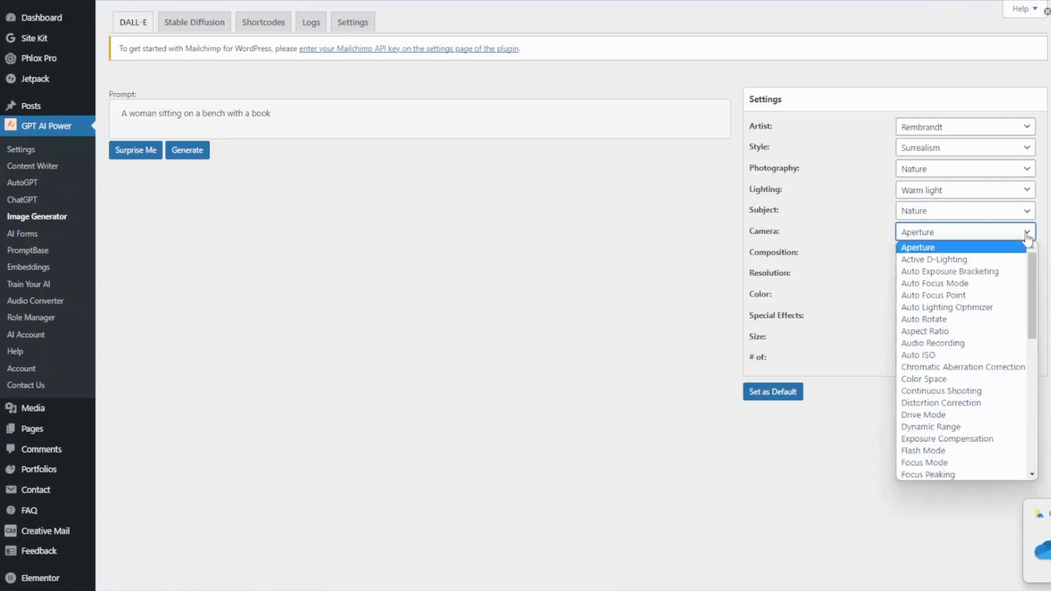
pyautogui.moveTo(1035, 269); pyautogui.dragTo(1035, 283)
pyautogui.scroll(-5, 980, 387)
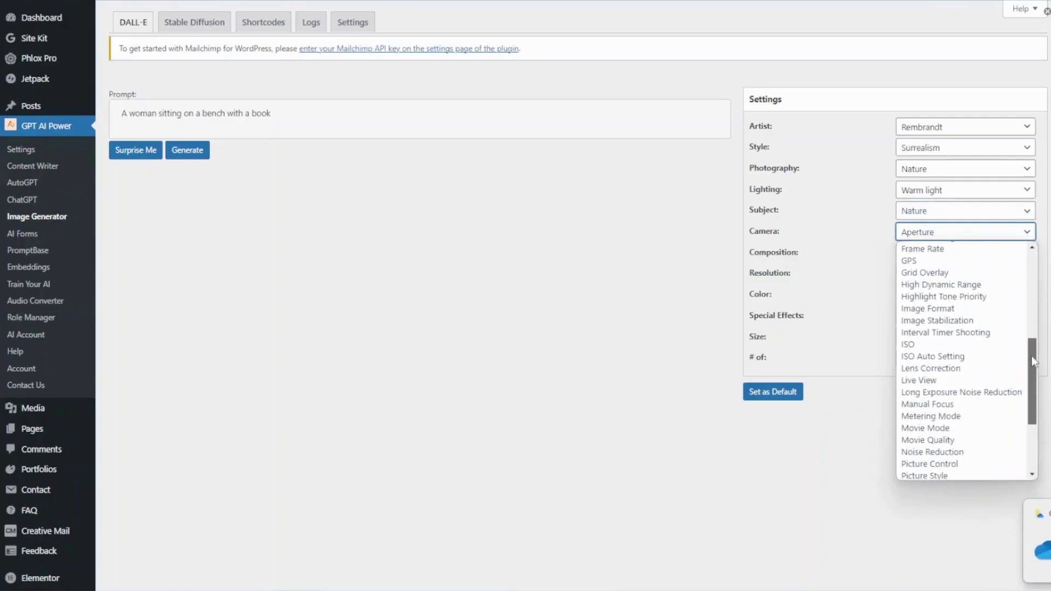
pyautogui.click(974, 367)
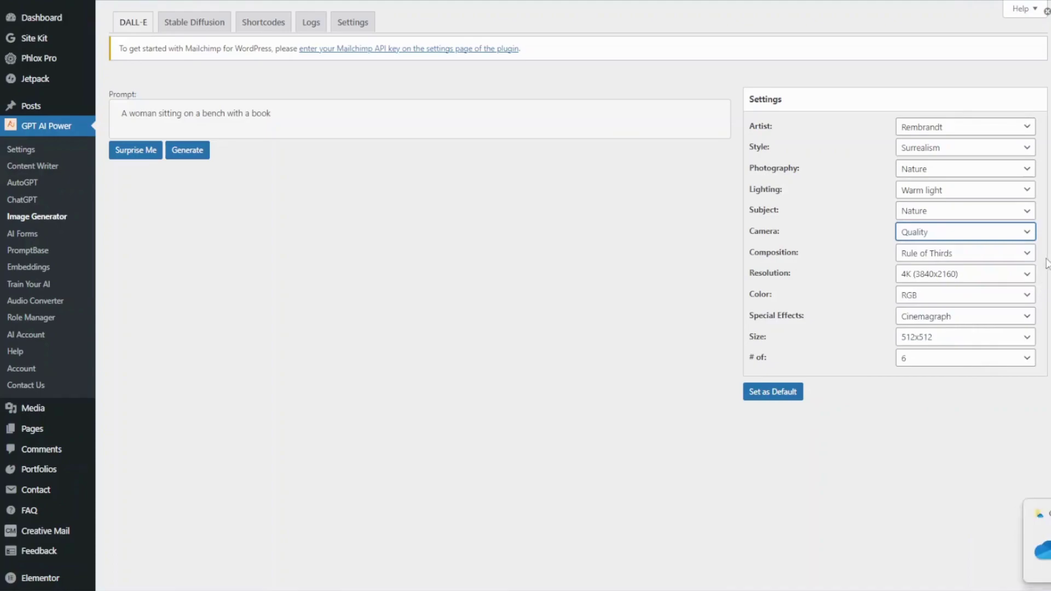
# Step: Review composition, resolution and colour mode, keeping Rule of Thirds, 4K and RGB
pyautogui.click(1026, 253)
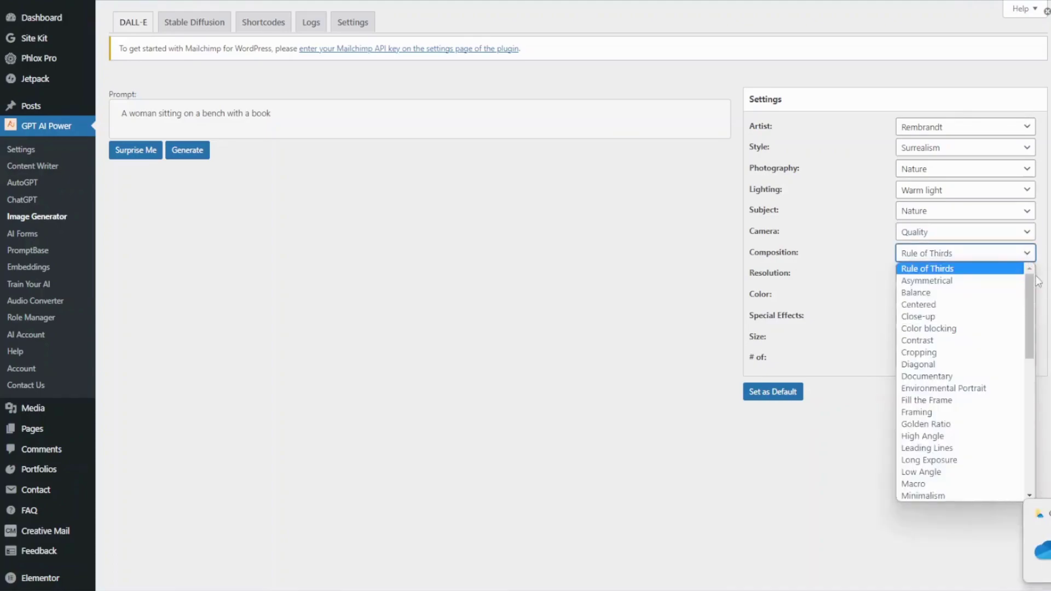
pyautogui.moveTo(1038, 281); pyautogui.dragTo(1040, 444)
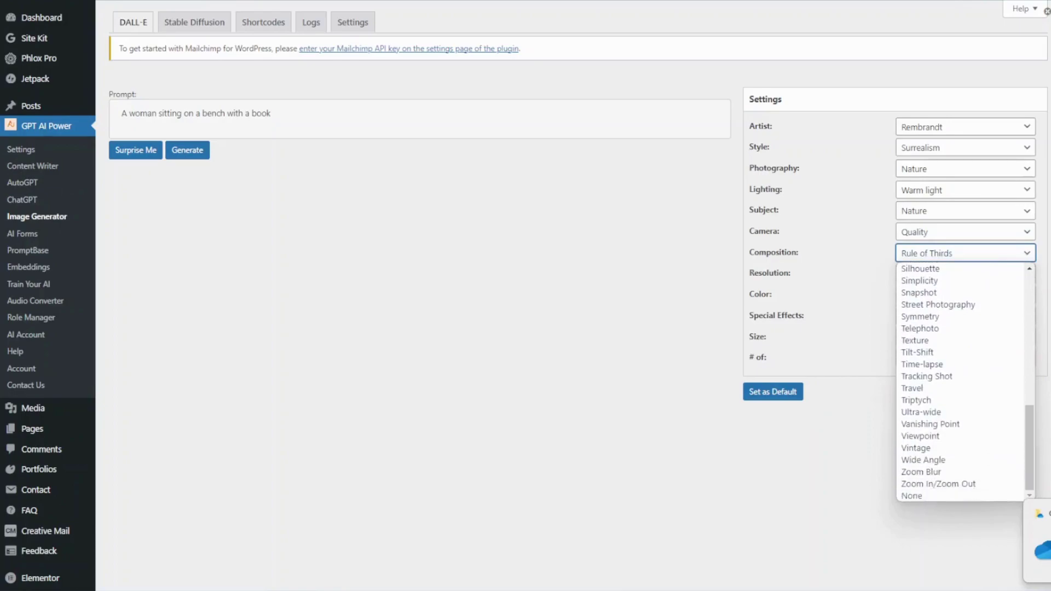
pyautogui.scroll(10, 1029, 285)
pyautogui.click(1036, 256)
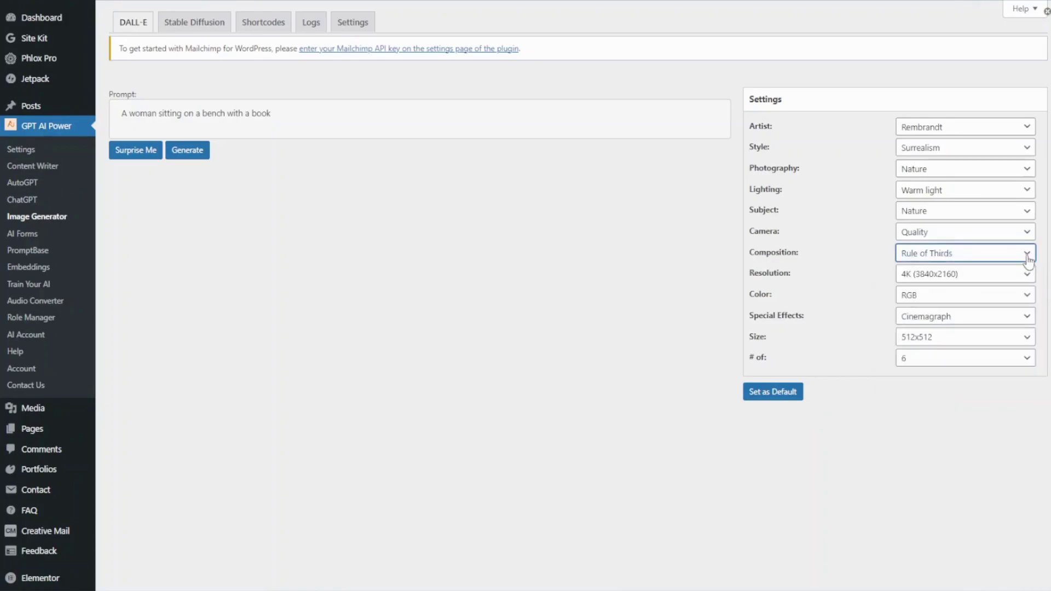
pyautogui.click(1032, 277)
pyautogui.click(1034, 280)
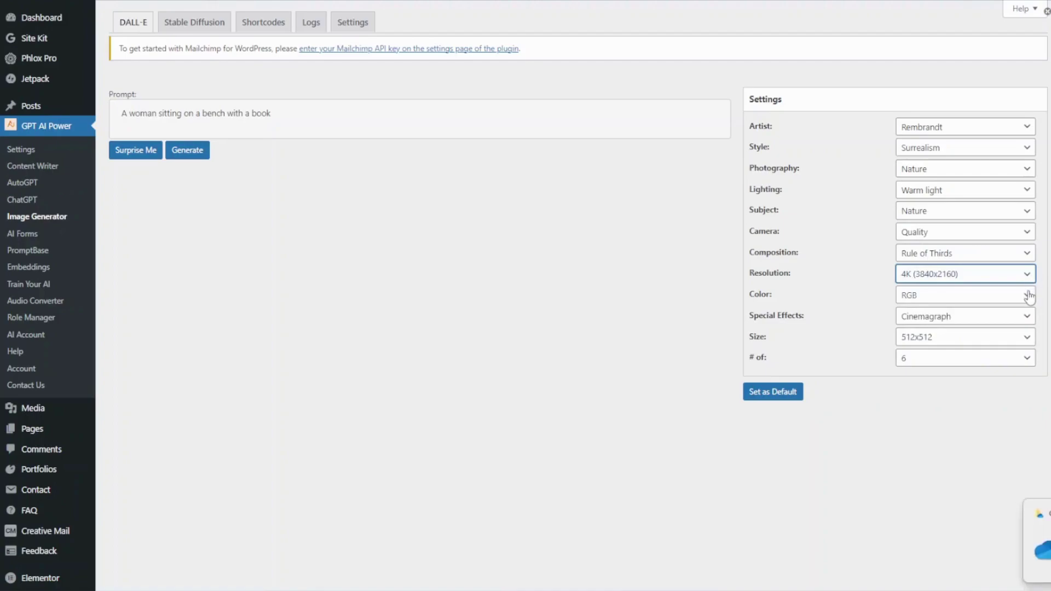
pyautogui.click(1030, 297)
pyautogui.click(1029, 296)
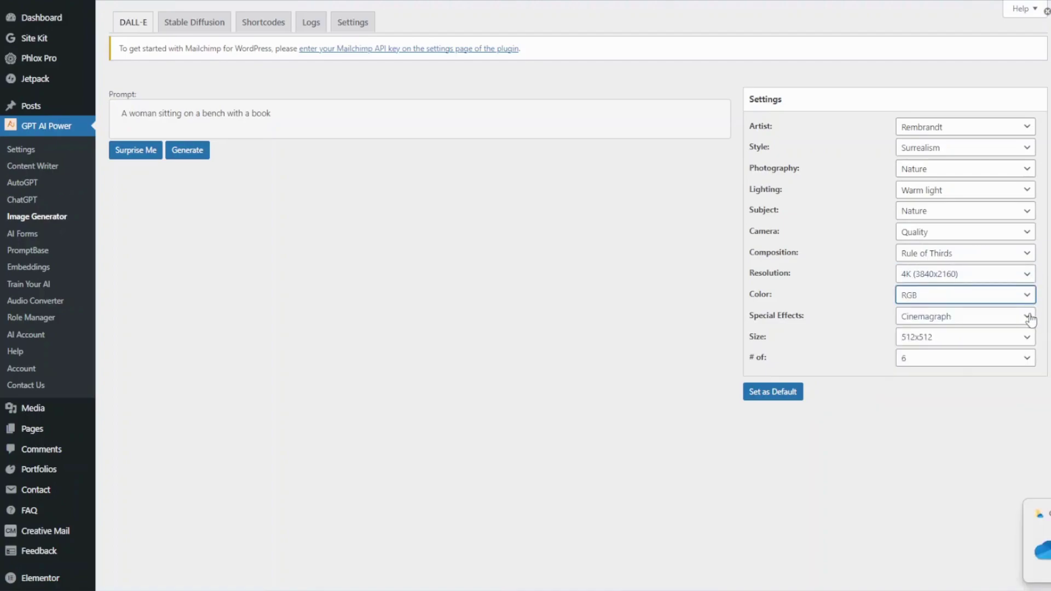
# Step: Set special effects to Clarity and image size to 1024x1024
pyautogui.click(1028, 317)
pyautogui.scroll(-2, 1010, 373)
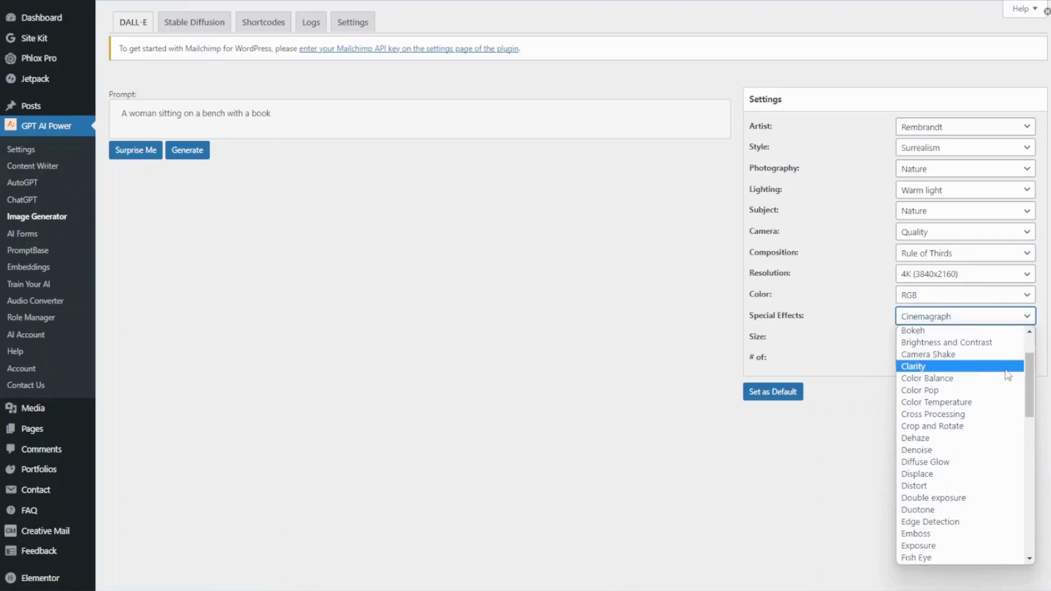
pyautogui.click(979, 367)
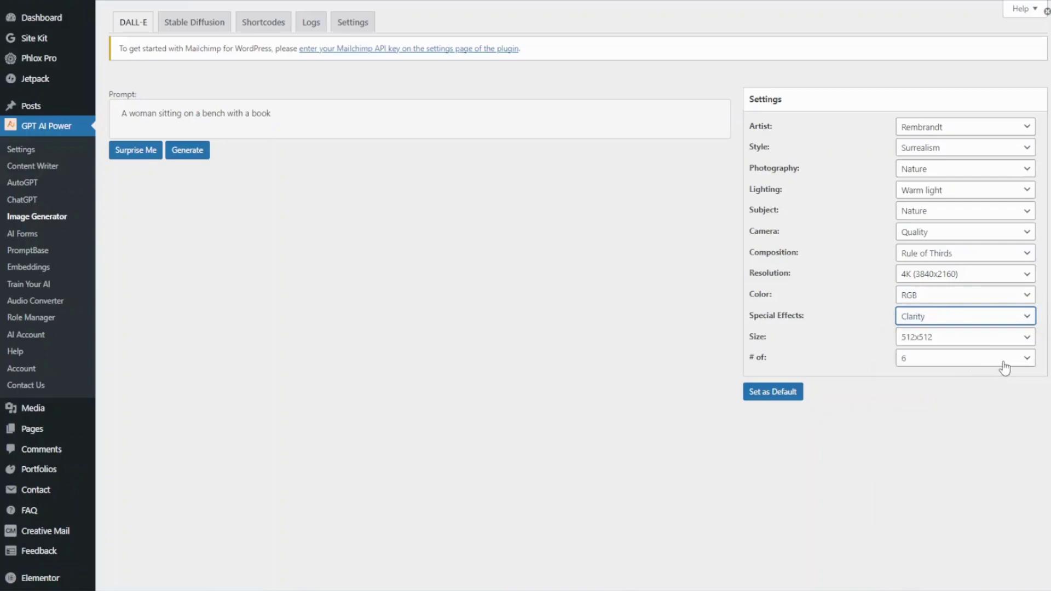
pyautogui.click(1026, 337)
pyautogui.click(1007, 376)
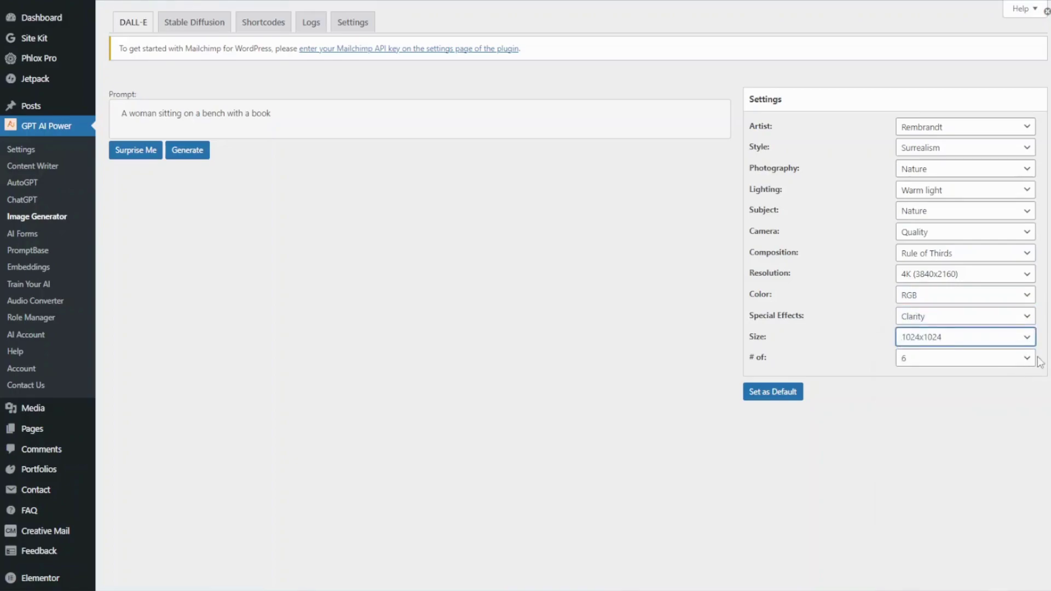
pyautogui.click(1028, 360)
# Step: Keep six images and generate from a random galloping-horse prompt
pyautogui.click(1029, 361)
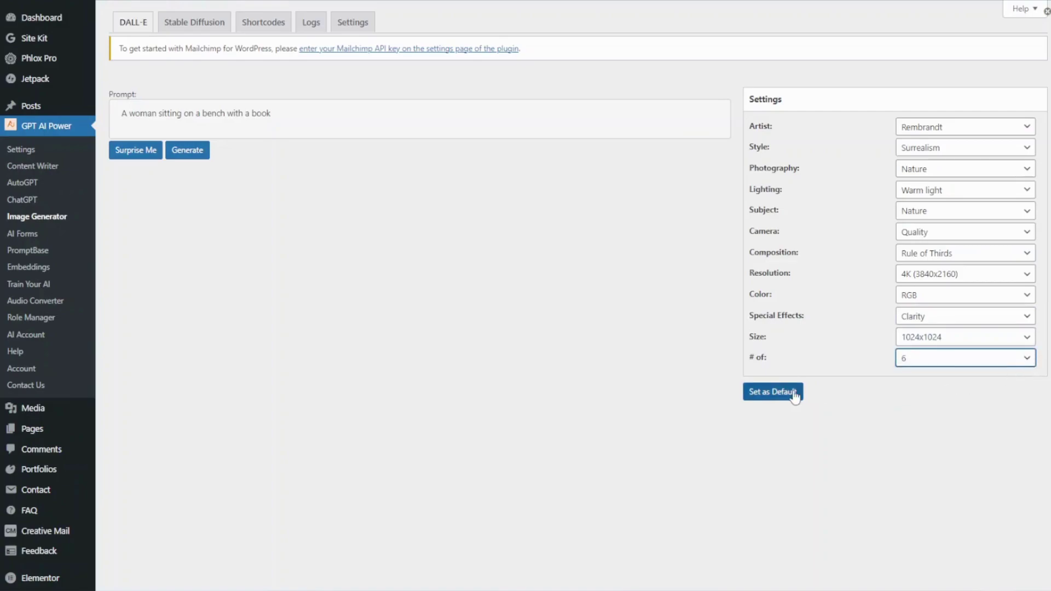
pyautogui.click(140, 153)
pyautogui.click(141, 154)
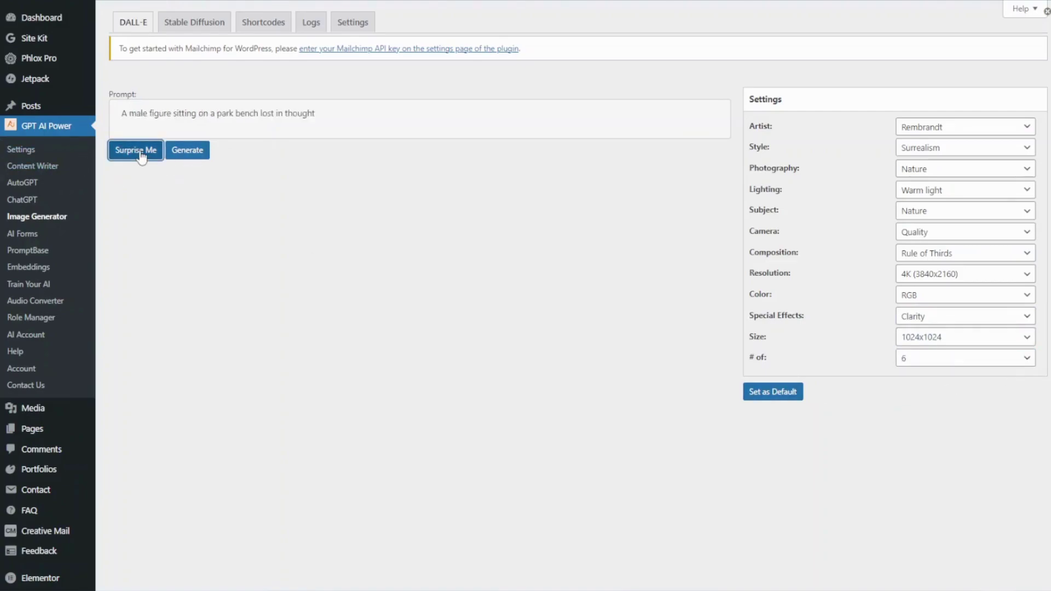
pyautogui.click(141, 155)
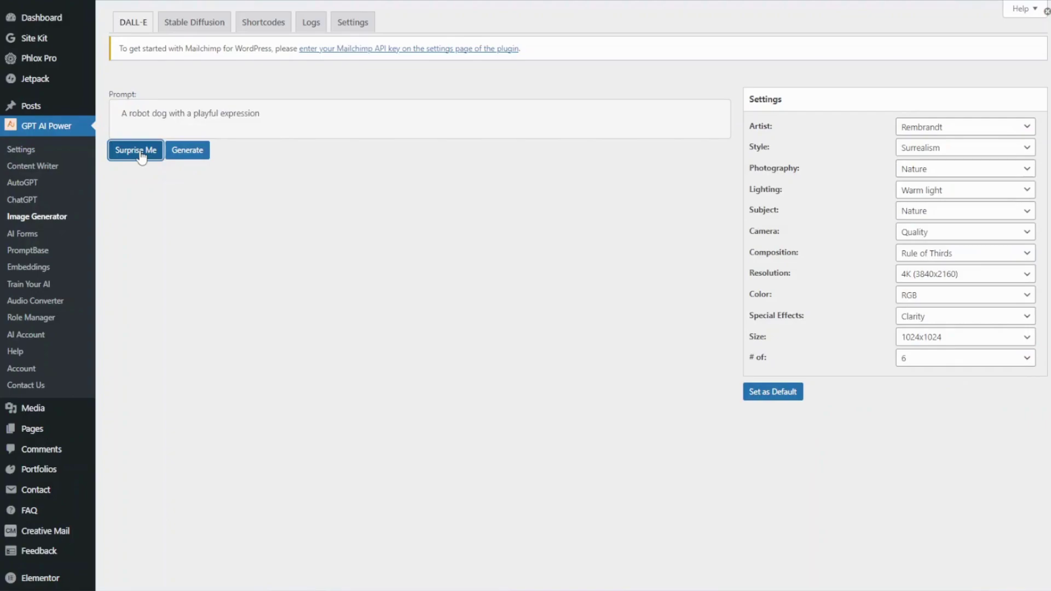
pyautogui.click(141, 156)
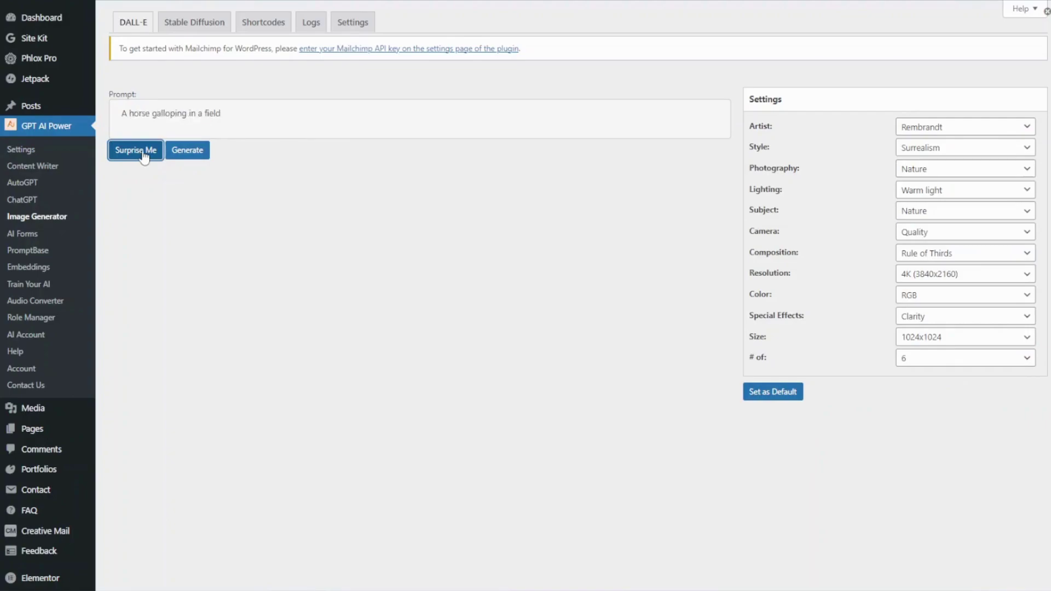
pyautogui.click(187, 150)
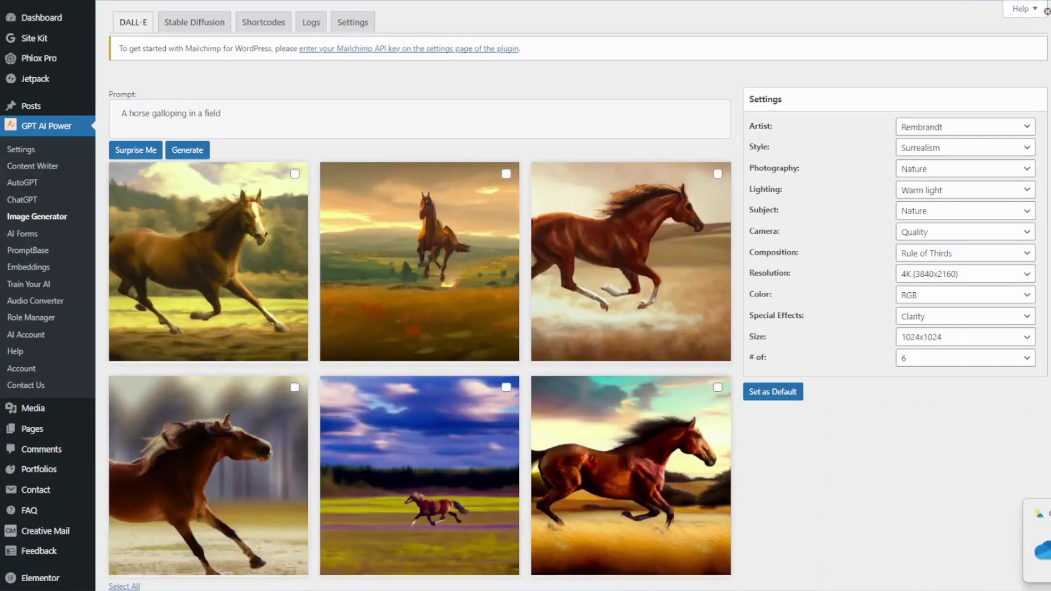
# Step: Save the fourth and sixth horse images to the media library
pyautogui.scroll(-3, 525, 295)
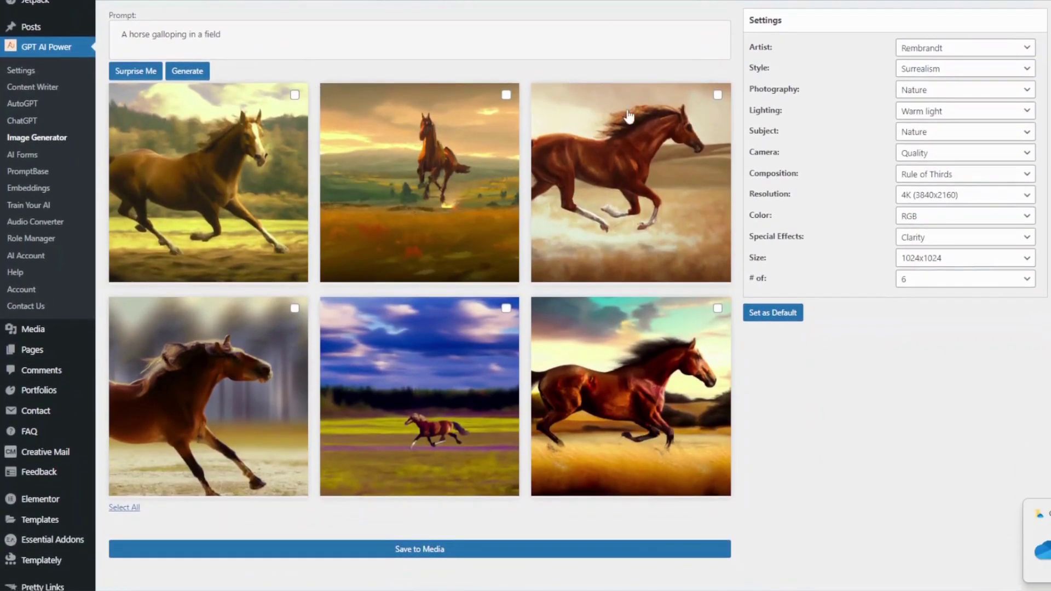
pyautogui.click(718, 309)
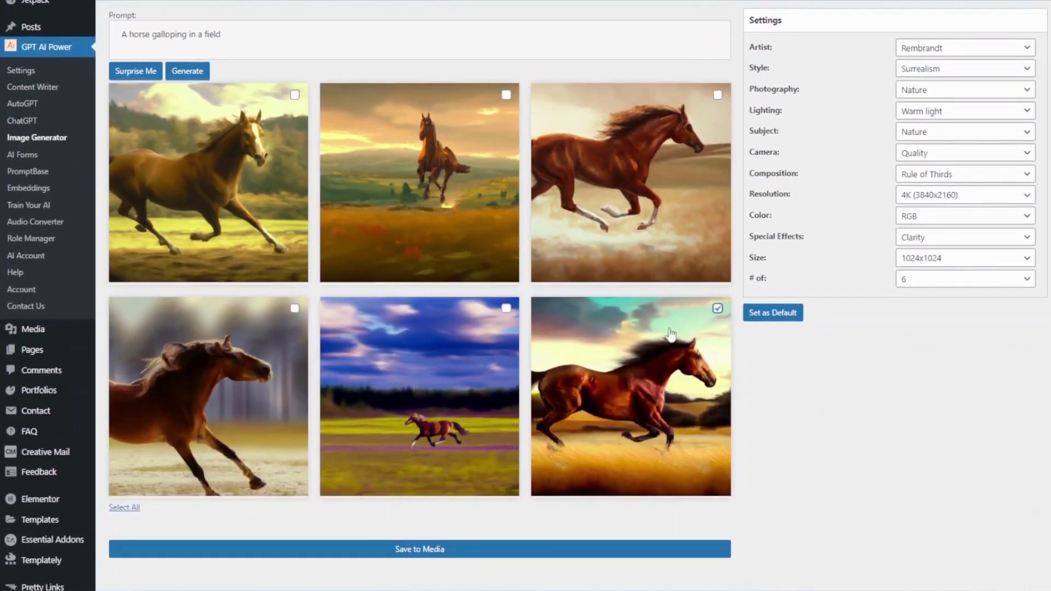
pyautogui.click(295, 308)
pyautogui.click(202, 548)
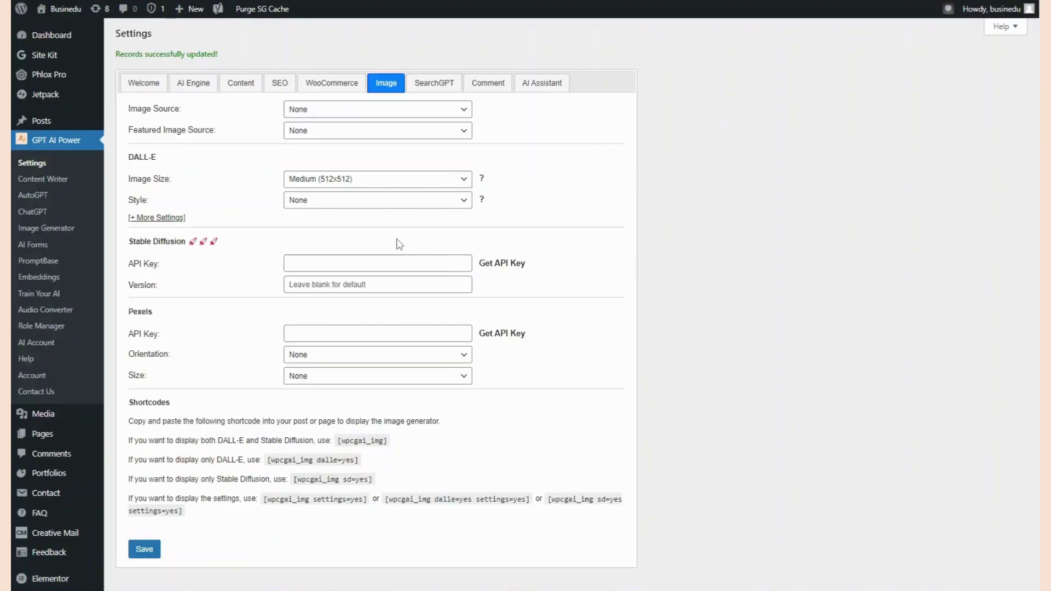
# Step: Copy the Replicate API token into the Stable Diffusion API Key field and save the settings
pyautogui.click(501, 263)
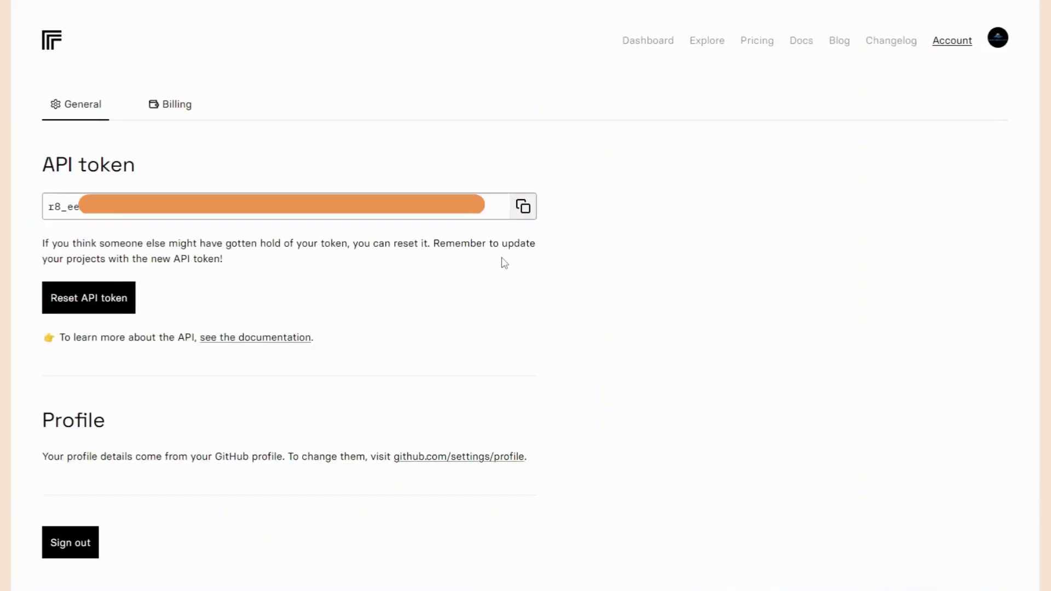
pyautogui.click(524, 207)
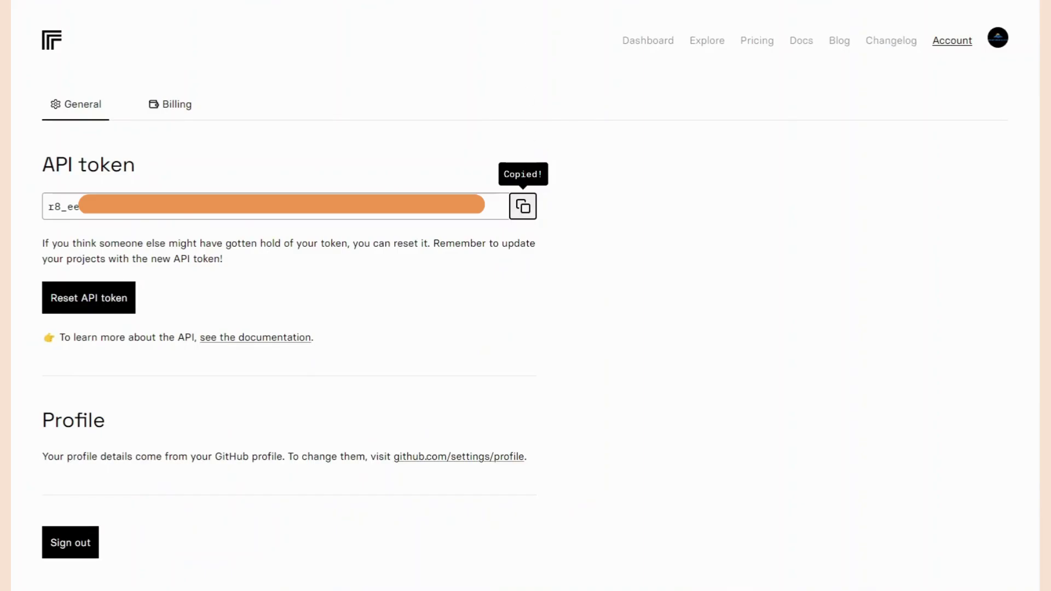
pyautogui.hotkey('ctrl', 'w')
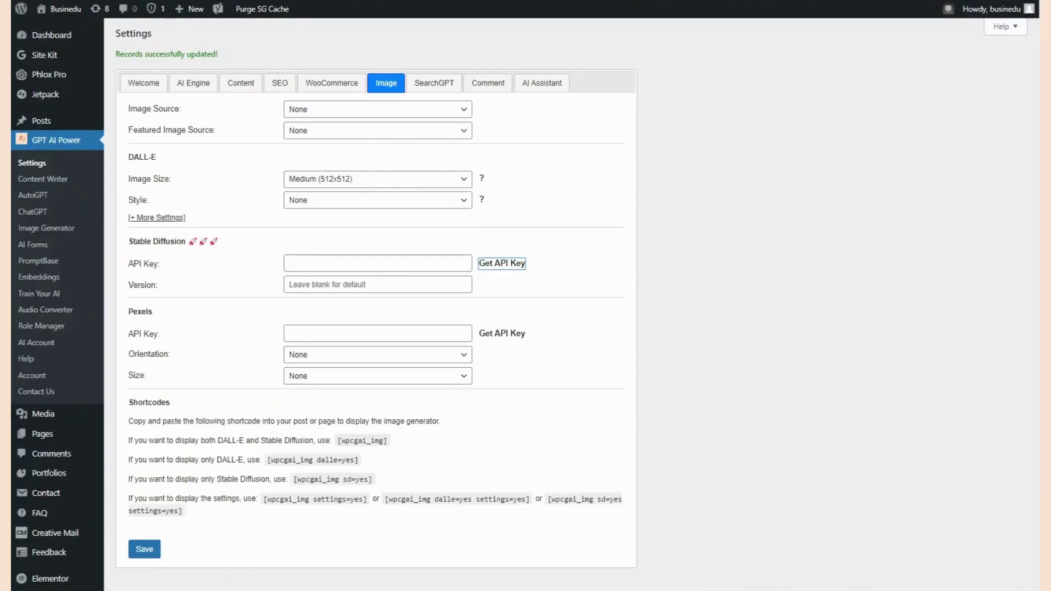
pyautogui.click(406, 263)
pyautogui.hotkey('ctrl', 'v')
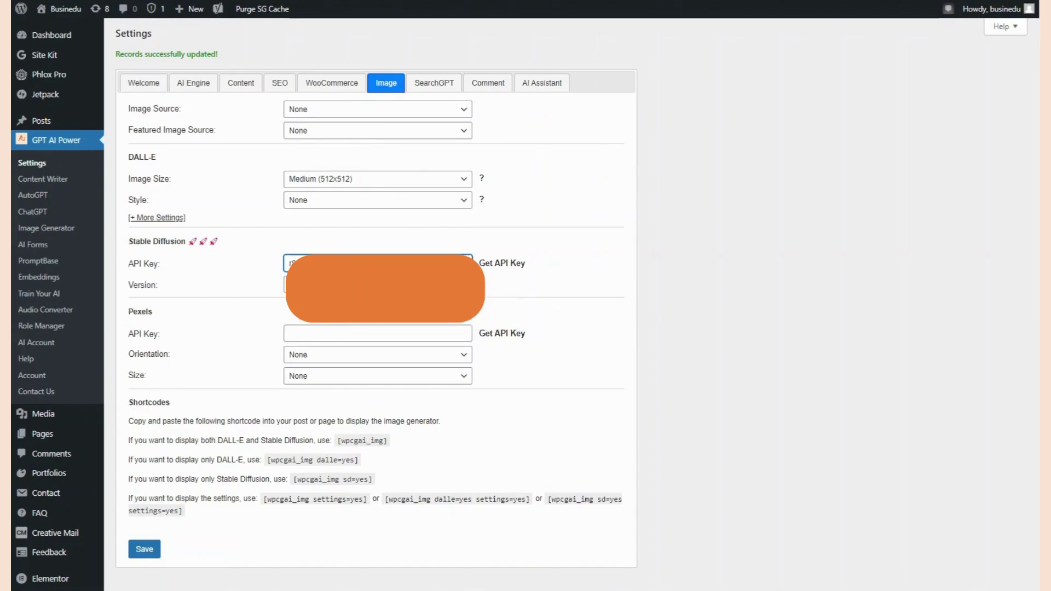
pyautogui.click(149, 550)
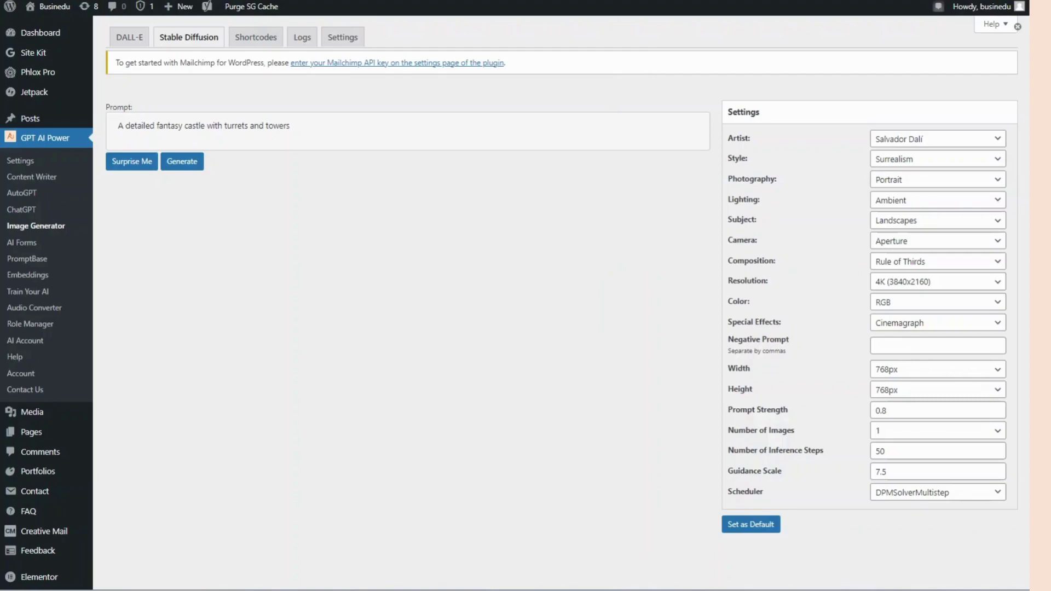
# Step: Set the Stable Diffusion artist to Pablo Picasso and style to New Realism
pyautogui.click(997, 140)
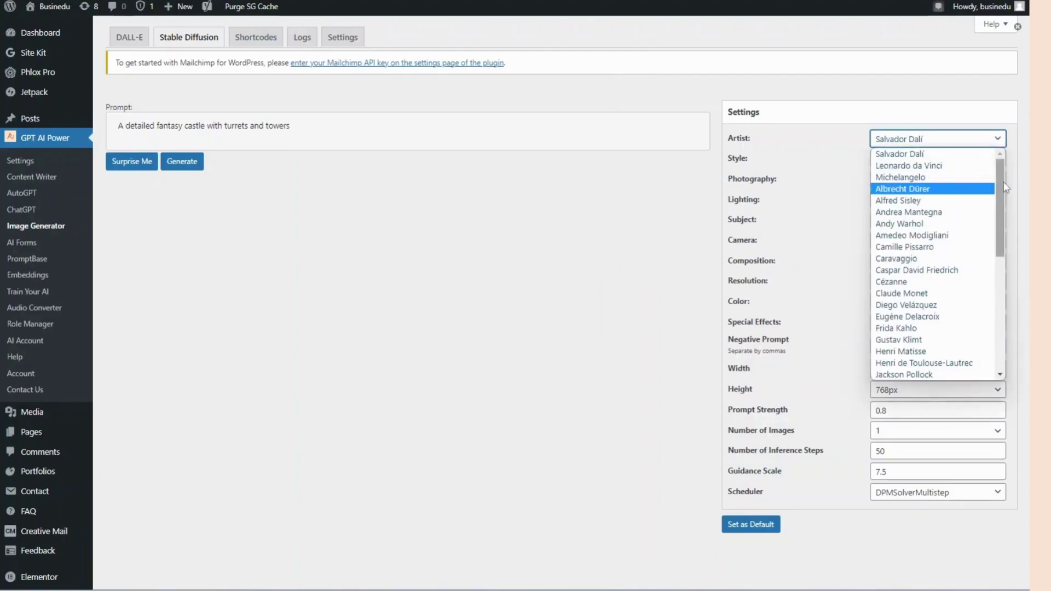
pyautogui.moveTo(1005, 187); pyautogui.dragTo(994, 306)
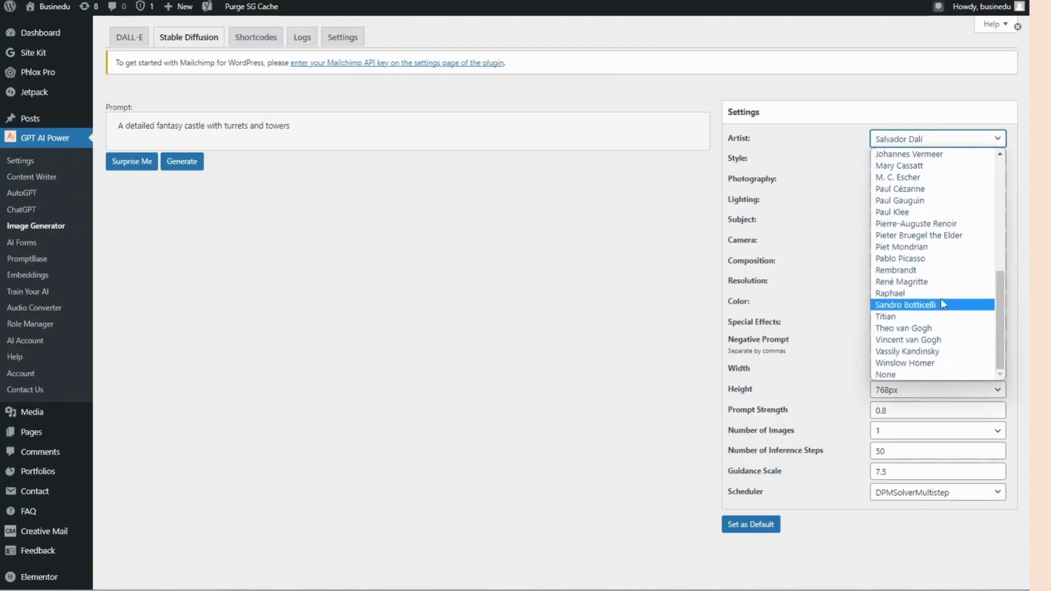
pyautogui.click(930, 259)
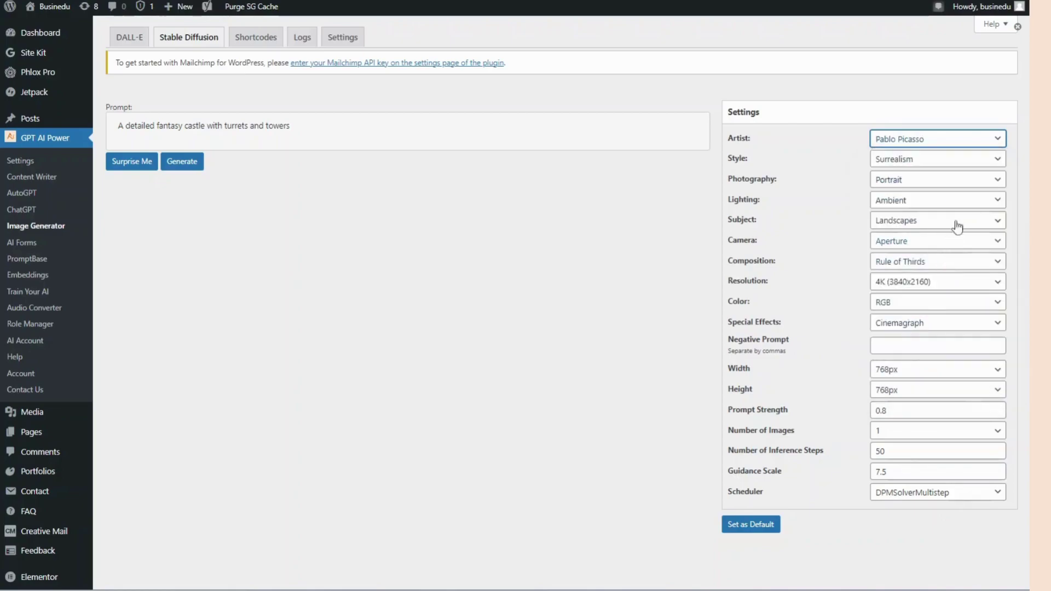
pyautogui.click(1000, 160)
pyautogui.moveTo(997, 199); pyautogui.dragTo(992, 272)
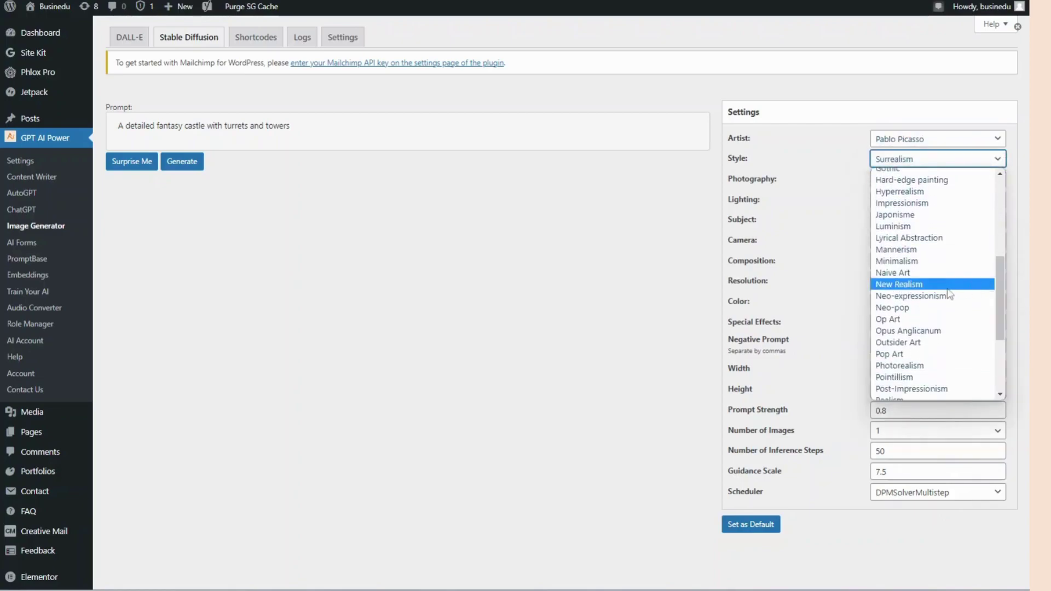
pyautogui.click(899, 281)
# Step: Choose Softbox lighting and Portrait as the subject
pyautogui.click(1000, 200)
pyautogui.moveTo(998, 236); pyautogui.dragTo(997, 351)
pyautogui.click(1008, 193)
pyautogui.click(1002, 200)
pyautogui.click(967, 349)
pyautogui.click(996, 220)
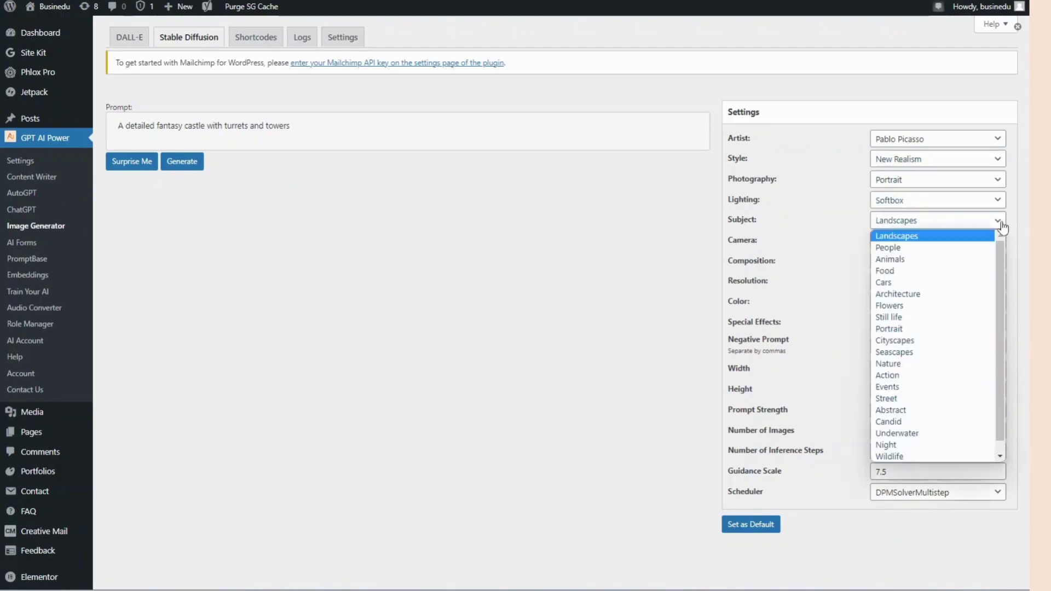
pyautogui.click(945, 329)
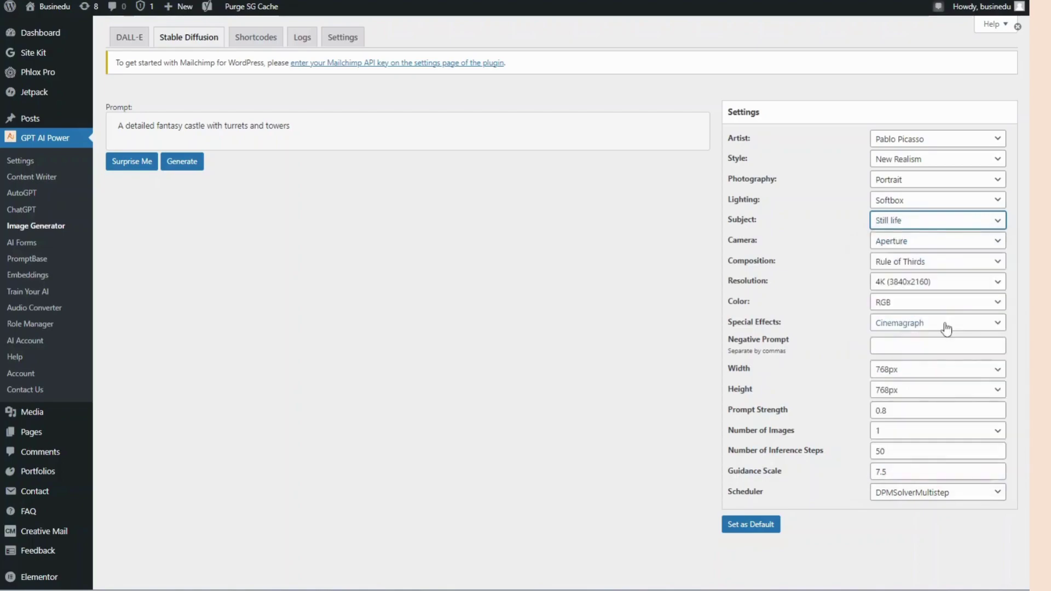
pyautogui.click(987, 225)
pyautogui.click(938, 328)
# Step: Set the camera to Movie Quality, keeping 4K, RGB and Cinemagraph effects
pyautogui.click(998, 241)
pyautogui.moveTo(997, 257); pyautogui.dragTo(998, 350)
pyautogui.click(981, 383)
pyautogui.click(998, 281)
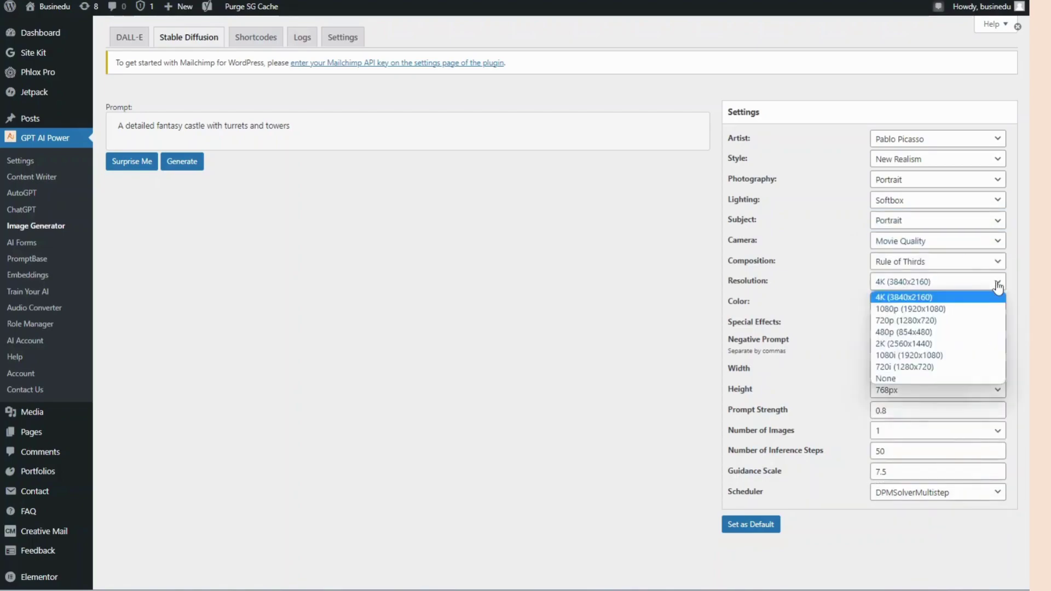
pyautogui.click(998, 296)
pyautogui.click(1000, 304)
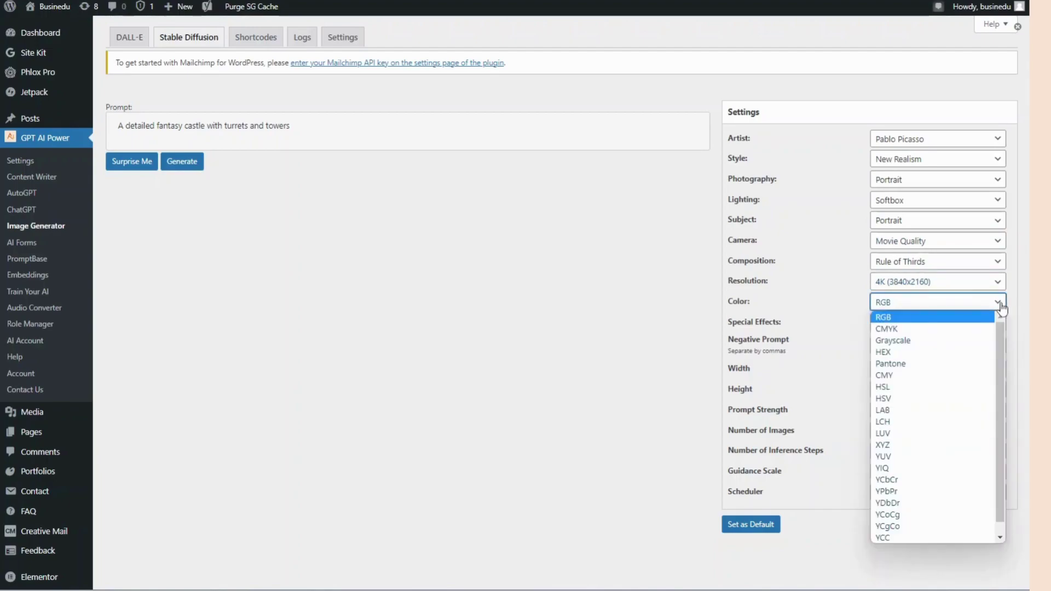
pyautogui.click(1002, 325)
pyautogui.click(1002, 327)
pyautogui.click(1003, 327)
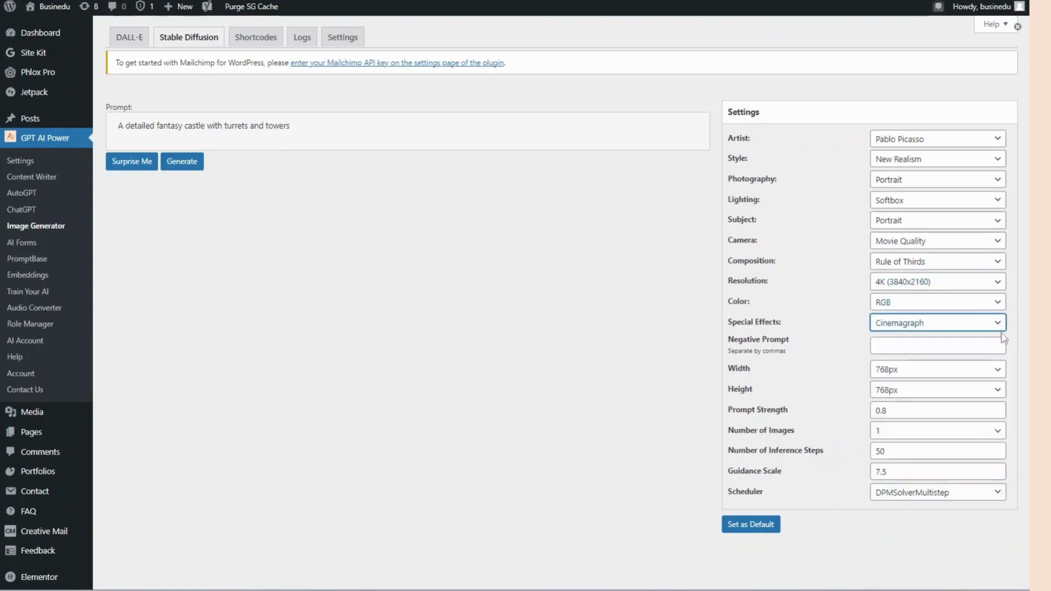
# Step: Set width and height to 1024px, keeping the DPMSolverMultistep scheduler
pyautogui.click(998, 370)
pyautogui.click(934, 524)
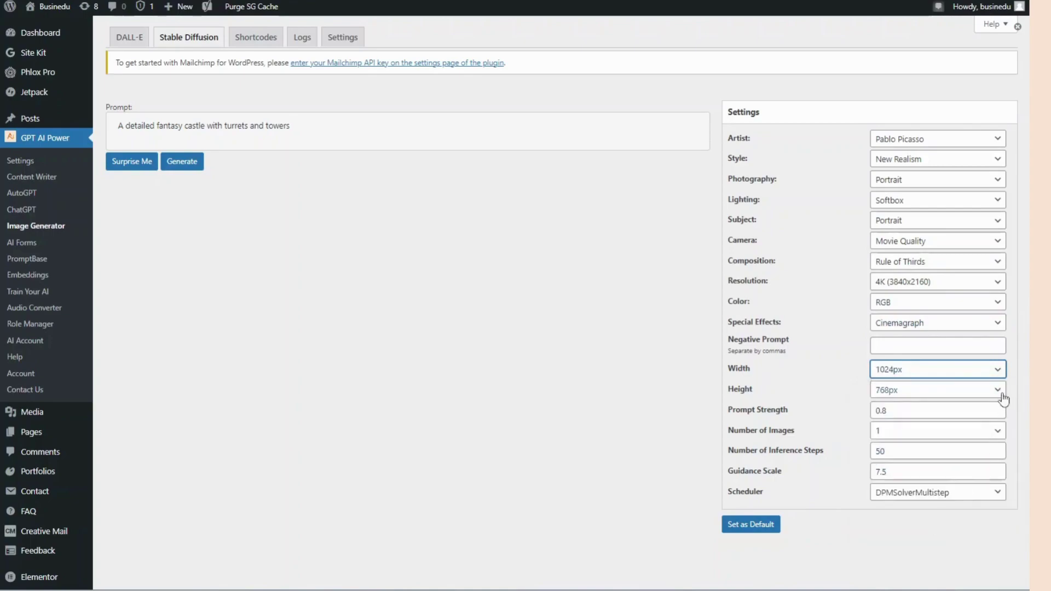
pyautogui.click(1003, 391)
pyautogui.click(969, 544)
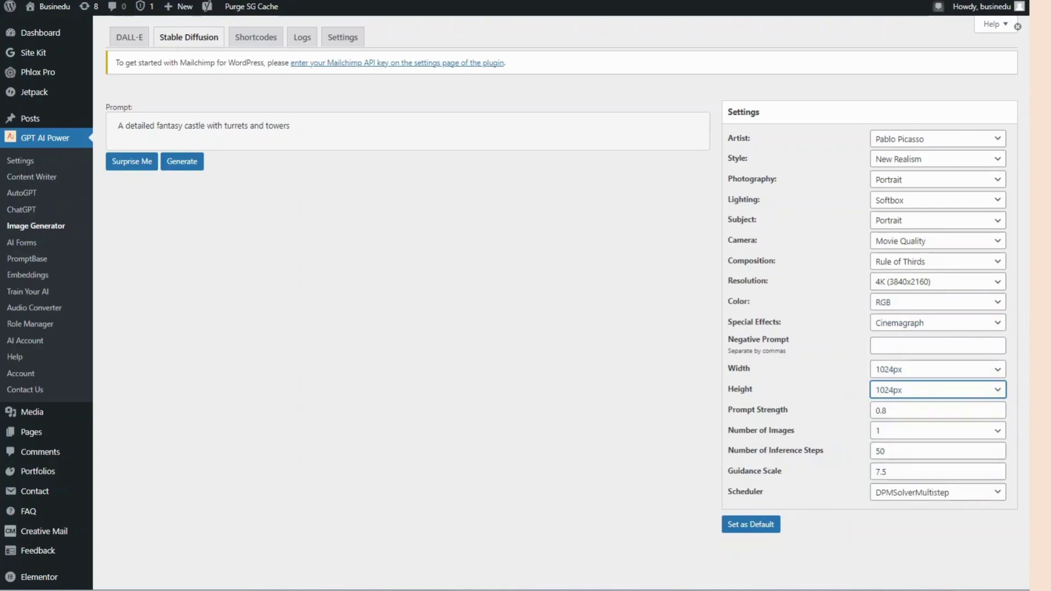
pyautogui.click(988, 499)
pyautogui.click(997, 498)
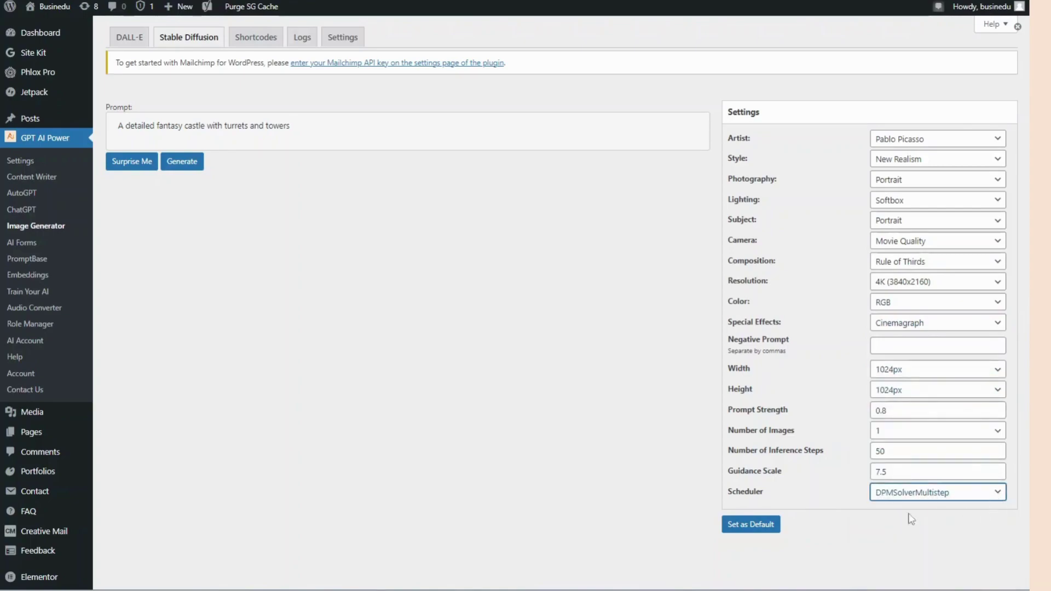
# Step: Generate Stable Diffusion images from a random desert sunset prompt
pyautogui.click(145, 163)
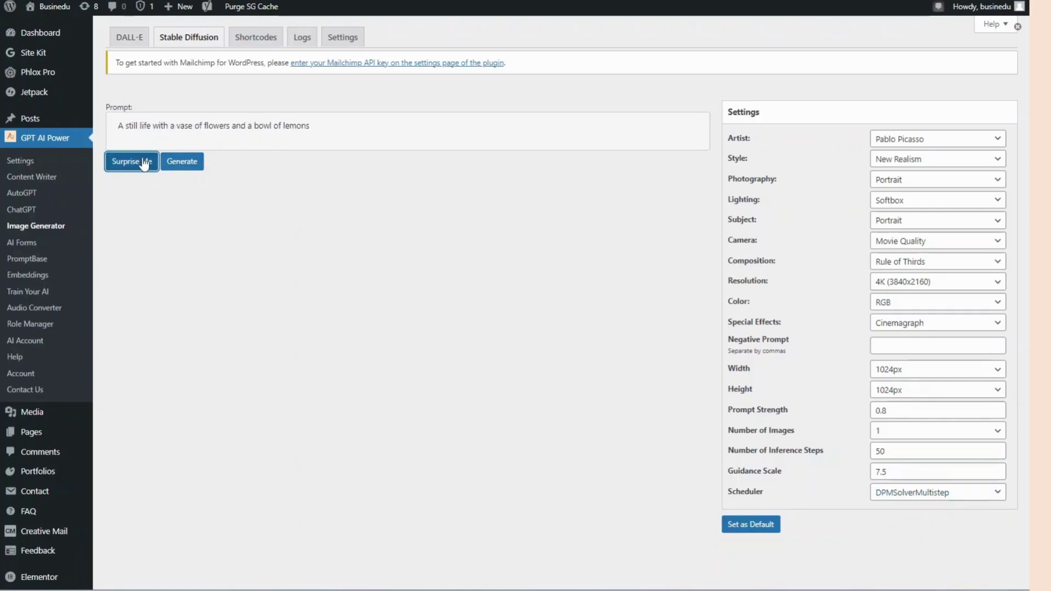
pyautogui.click(145, 162)
pyautogui.click(145, 162)
pyautogui.click(182, 161)
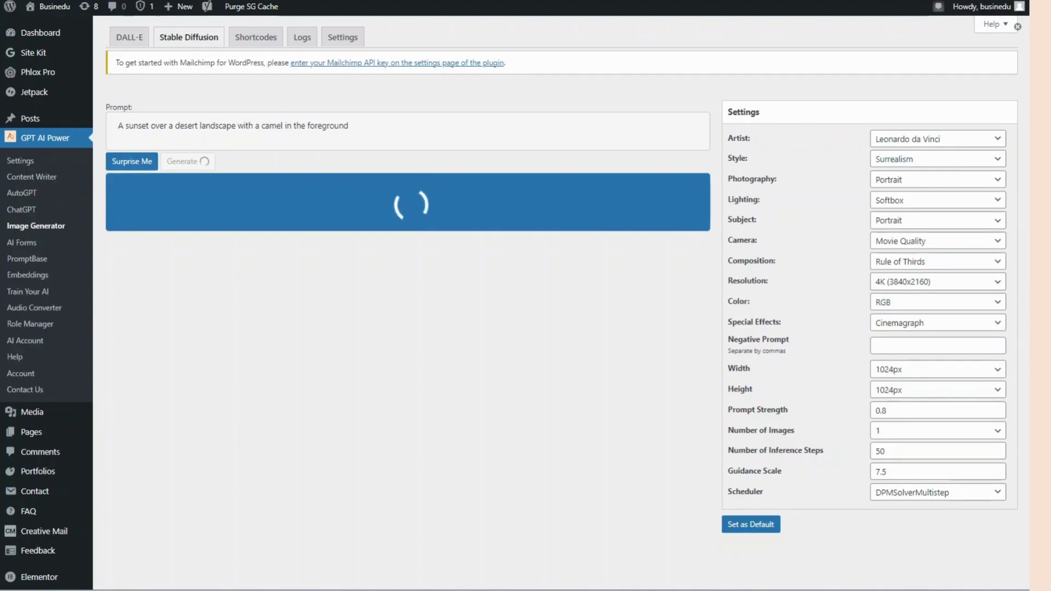
pyautogui.click(200, 161)
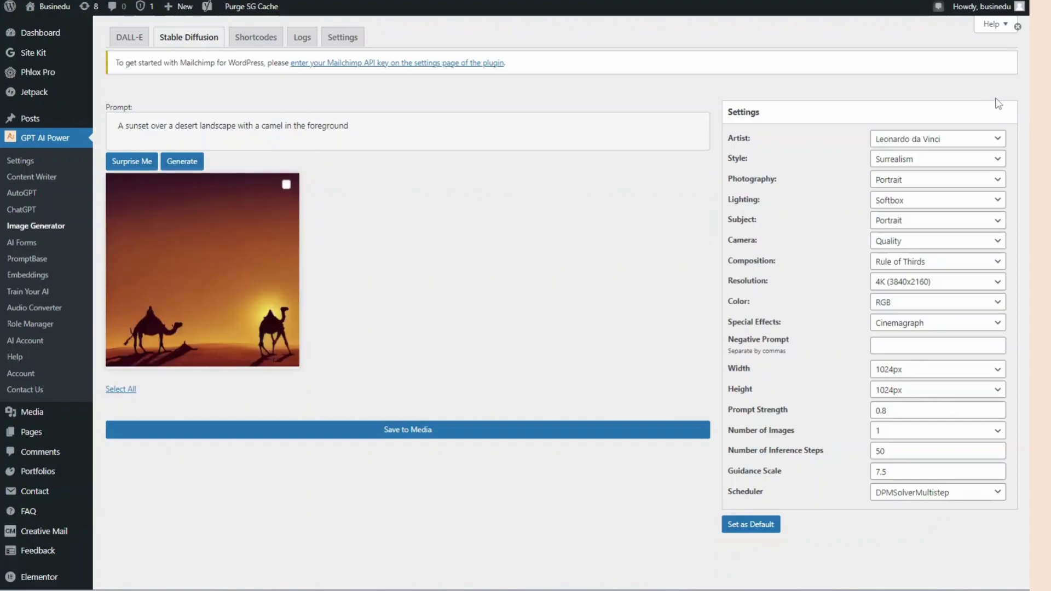
# Step: Generate a birds-over-cityscape image from a new random prompt and save it to media
pyautogui.click(140, 163)
pyautogui.click(143, 163)
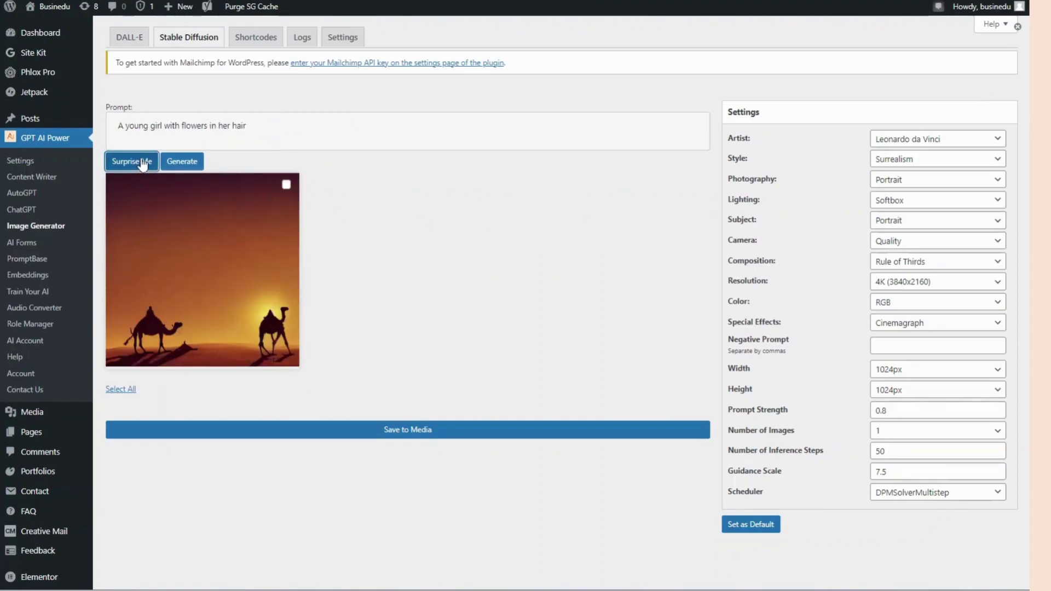
pyautogui.click(142, 162)
pyautogui.click(181, 161)
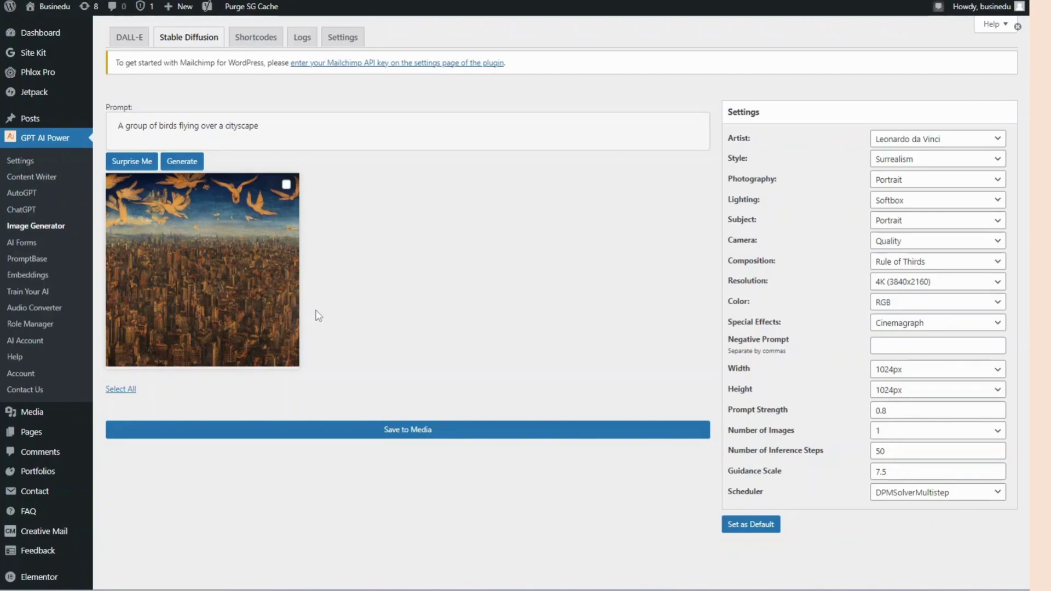
pyautogui.click(286, 186)
pyautogui.click(451, 430)
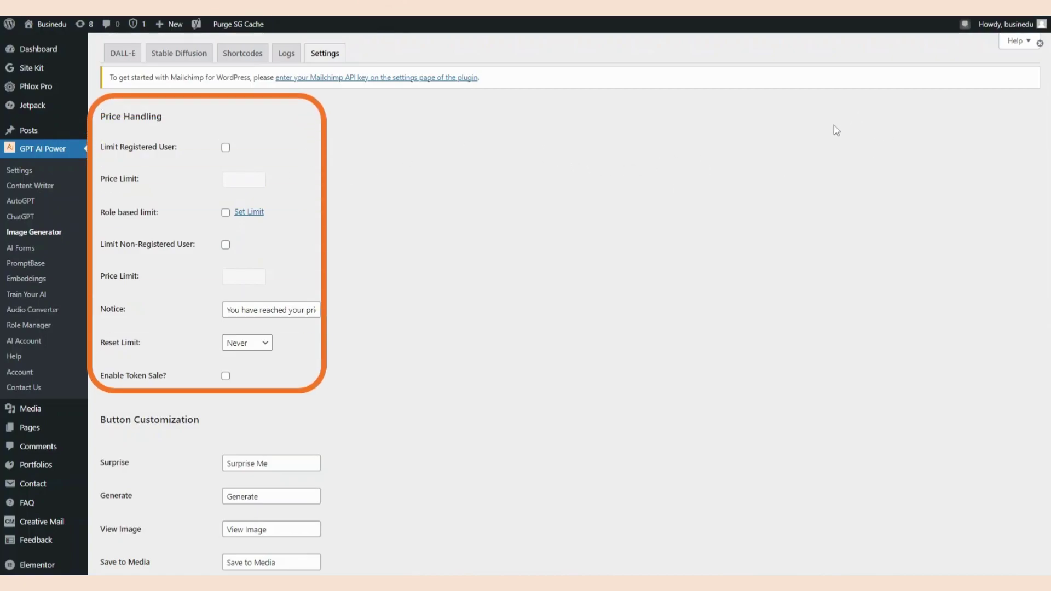
# Step: Limit registered and non-registered users to 4.0 each, resetting every 1 Week
pyautogui.click(226, 148)
pyautogui.click(226, 244)
pyautogui.click(240, 180)
pyautogui.write('4')
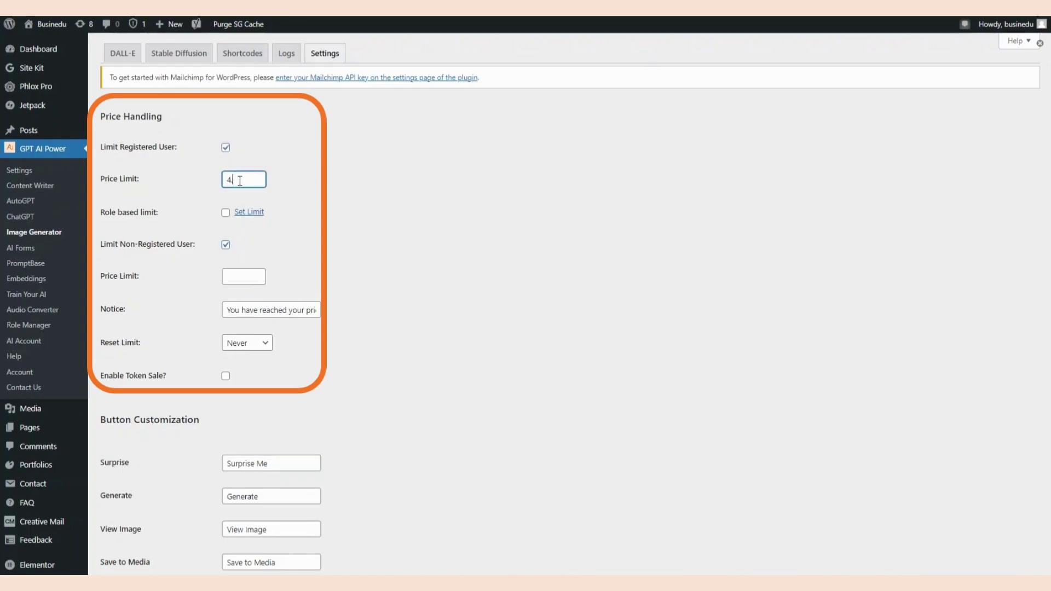
pyautogui.write('.0')
pyautogui.click(245, 278)
pyautogui.write('4.0')
pyautogui.write('4.0')
pyautogui.click(244, 278)
pyautogui.write('4.0')
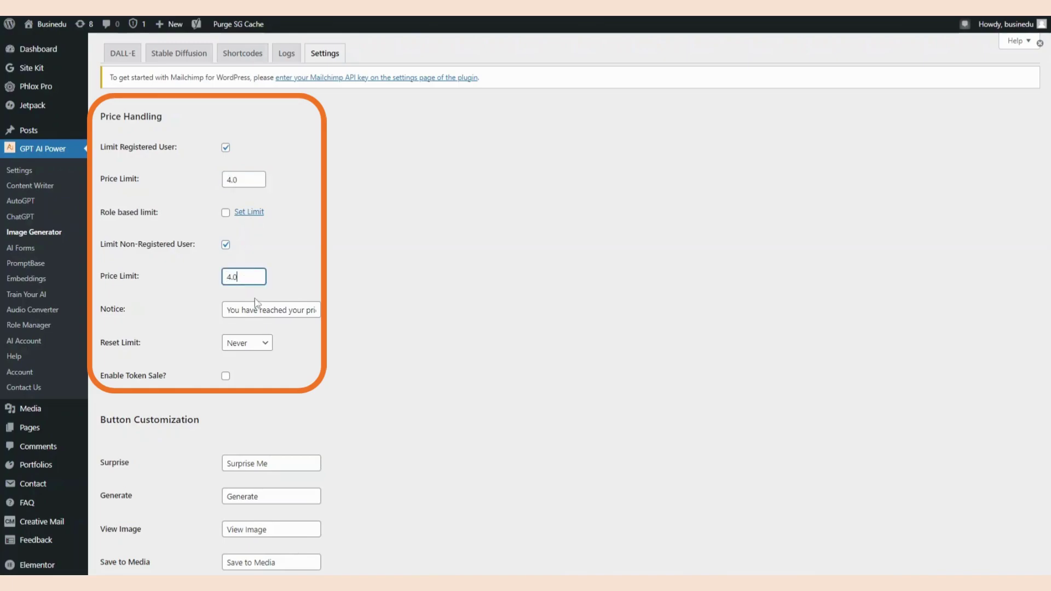
pyautogui.click(265, 343)
pyautogui.click(256, 393)
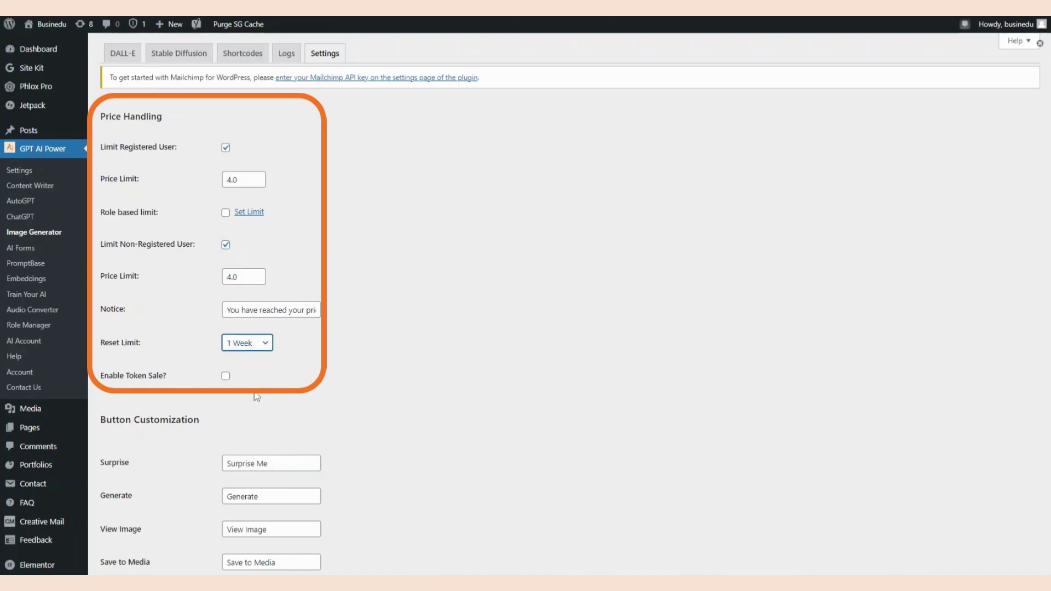
pyautogui.click(430, 379)
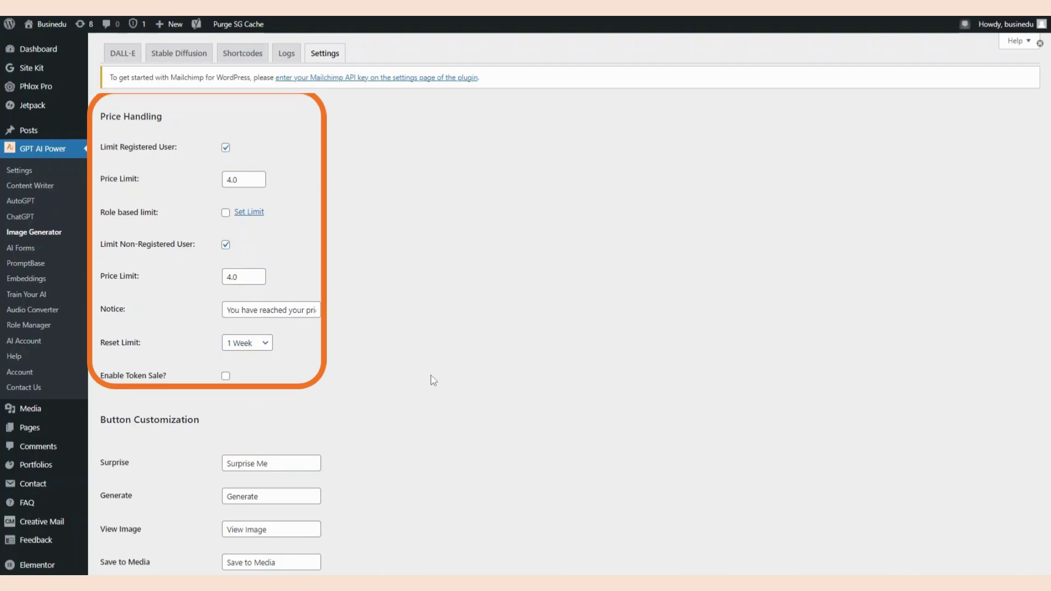
# Step: Relabel the Surprise button 'Random Prompt' and the Generate button 'Create Image'
pyautogui.tripleClick(308, 463)
pyautogui.write('R')
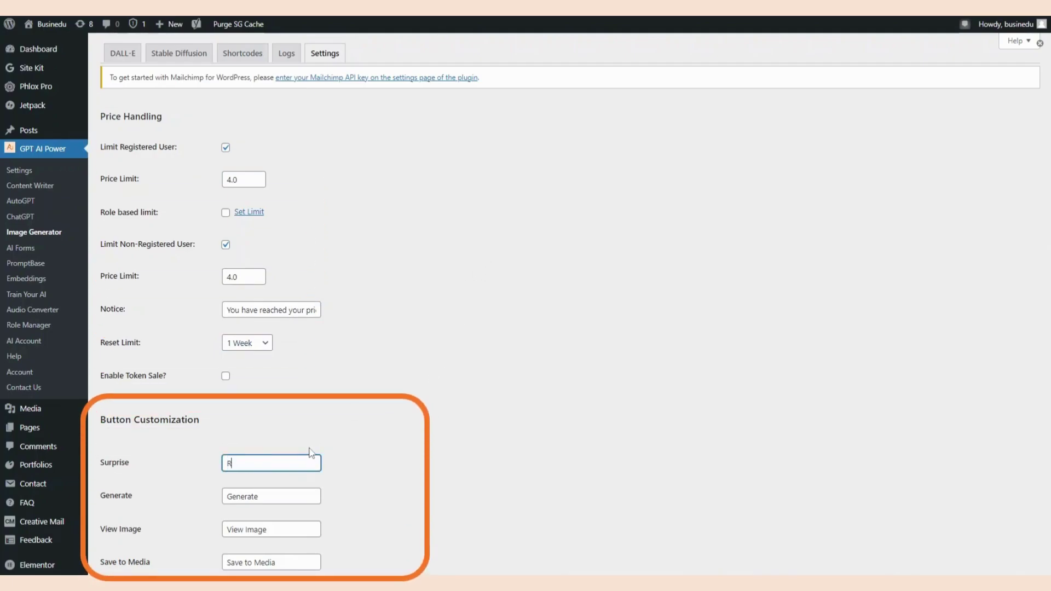
pyautogui.write('andom Prompt')
pyautogui.click(263, 495)
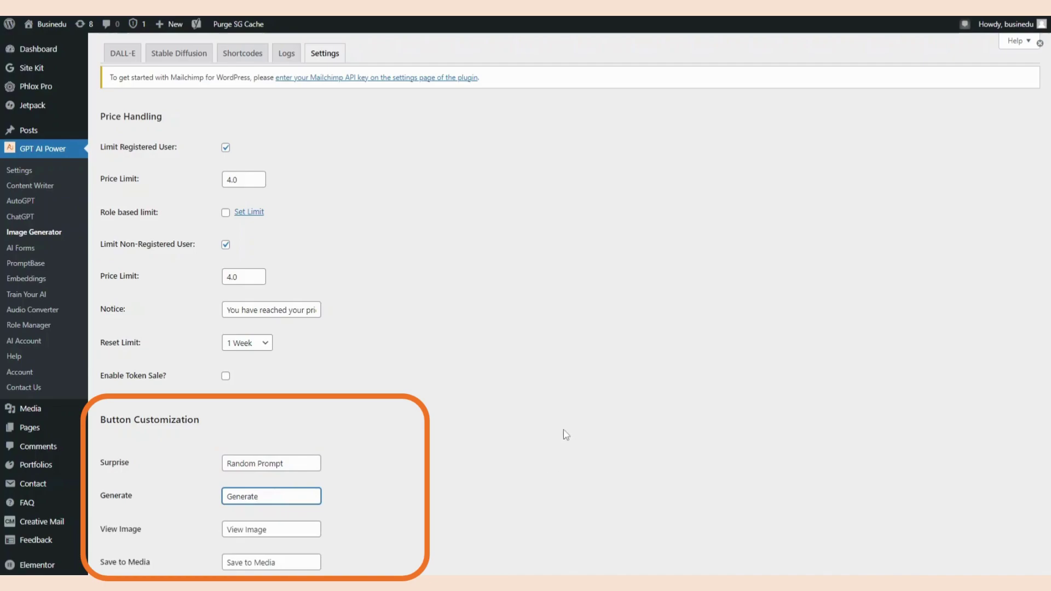
pyautogui.press('BackSpace')
pyautogui.press('BackSpace')
pyautogui.press('BackSpace')
pyautogui.press('BackSpace')
pyautogui.press('BackSpace')
pyautogui.press('BackSpace')
pyautogui.press('BackSpace')
pyautogui.press('BackSpace')
pyautogui.write('Create Image')
pyautogui.scroll(-5, 498, 415)
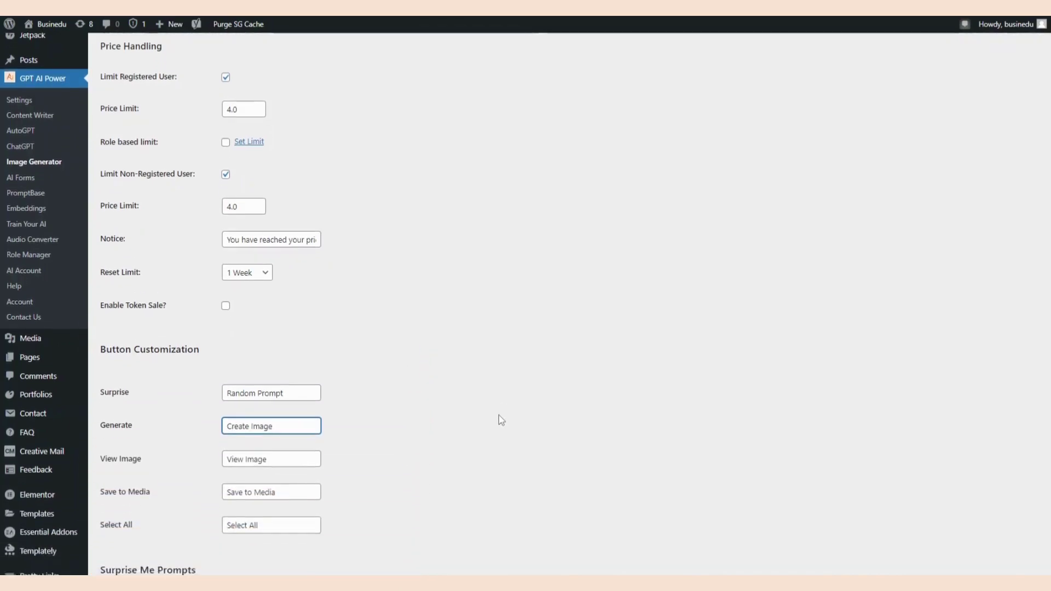